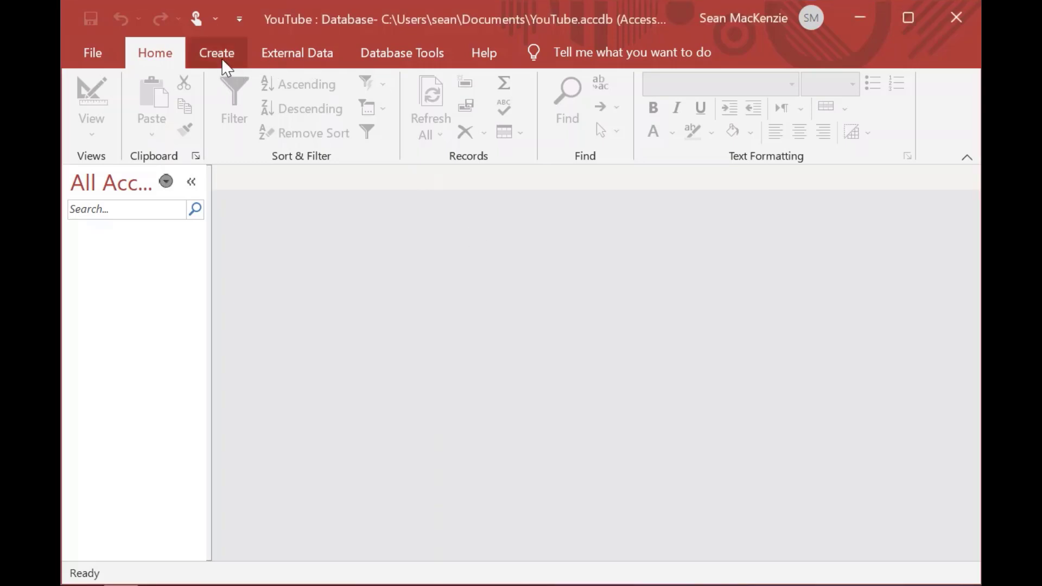
Step: Create a blank form, close the field list and switch the form to Design View
left_click(222, 58)
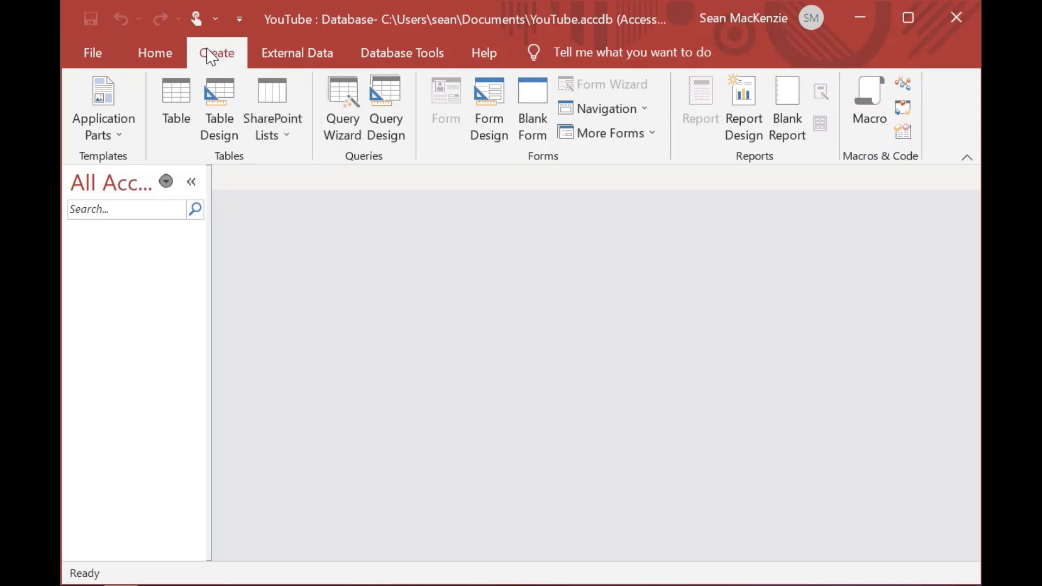
left_click(532, 111)
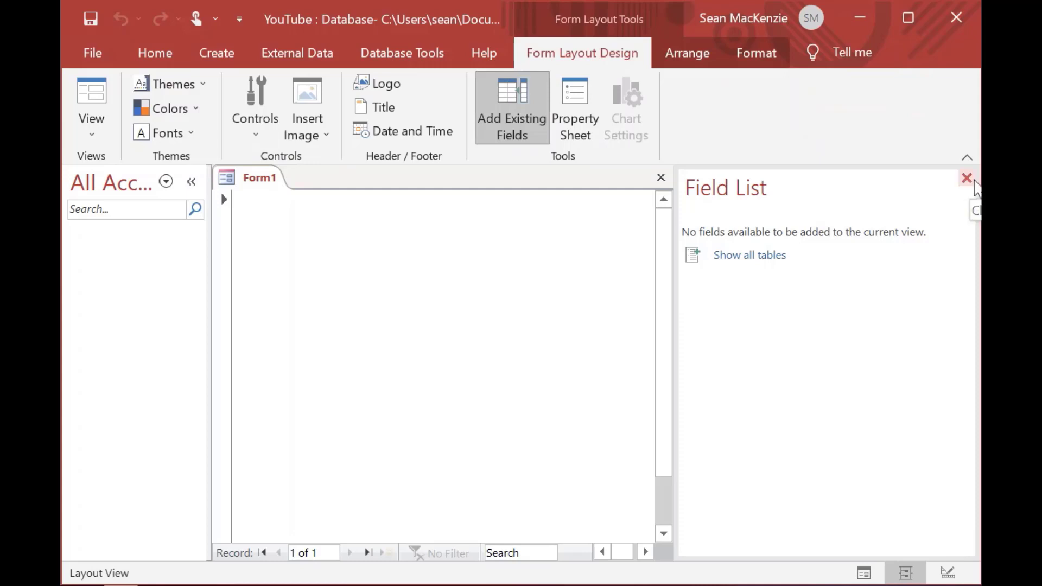
left_click(968, 180)
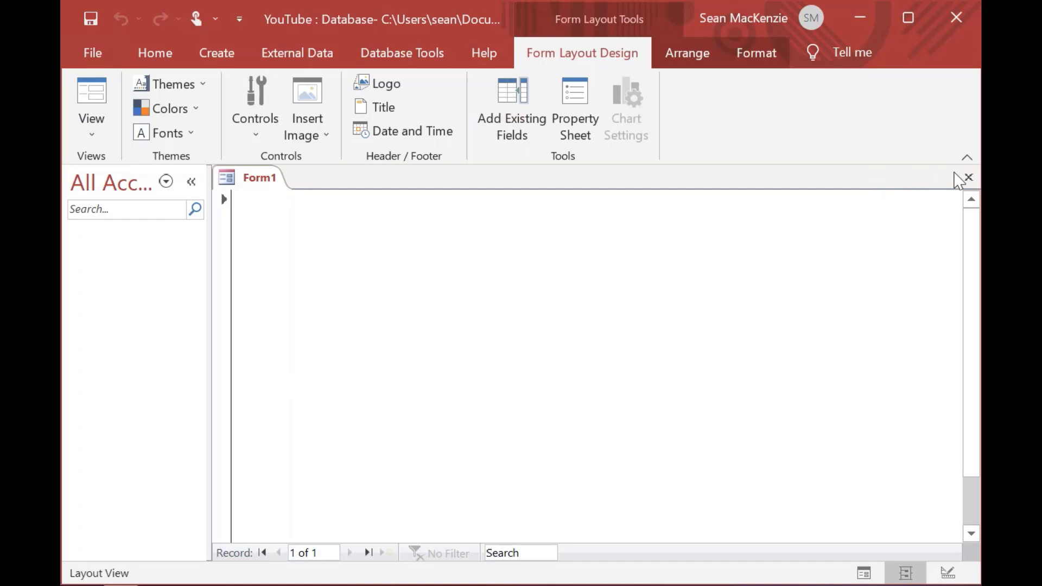
left_click(81, 136)
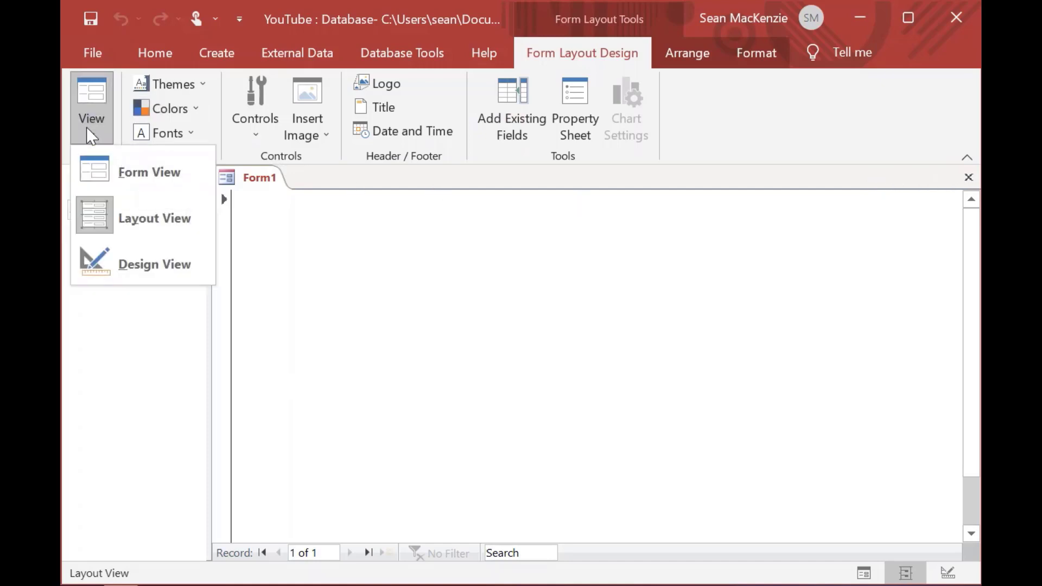
left_click(151, 260)
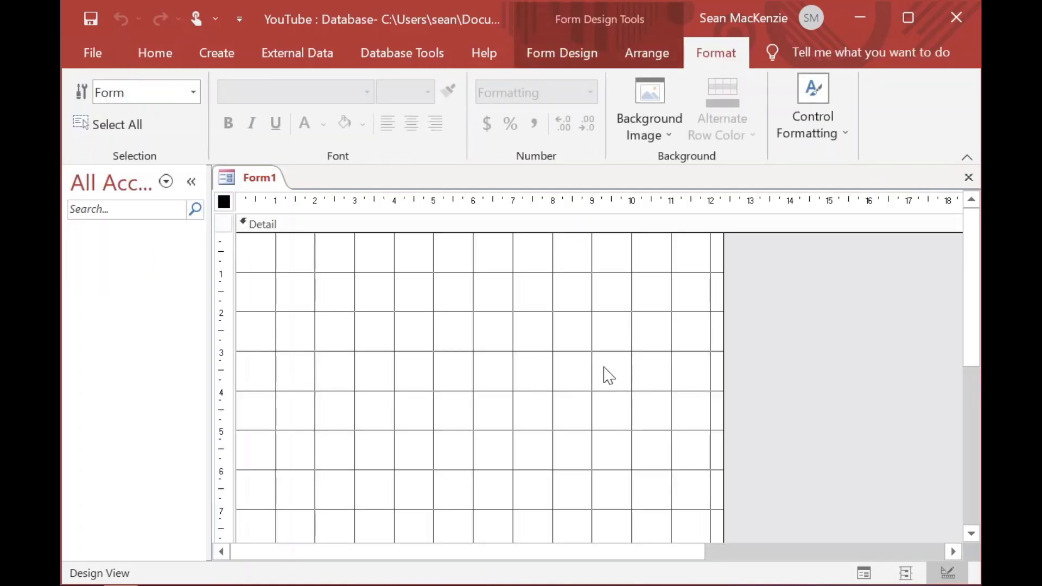
Step: Shrink the form's Detail section to about 10 wide by 5 high on the rulers
scroll(977, 299, "down", 3)
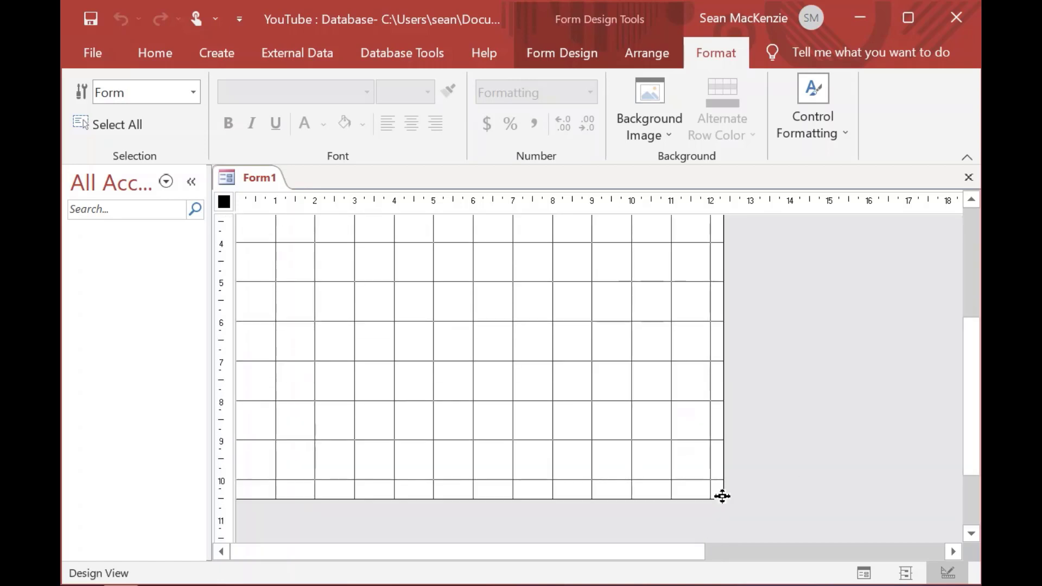
left_click_drag(722, 495, 633, 289)
scroll(944, 279, "up", 5)
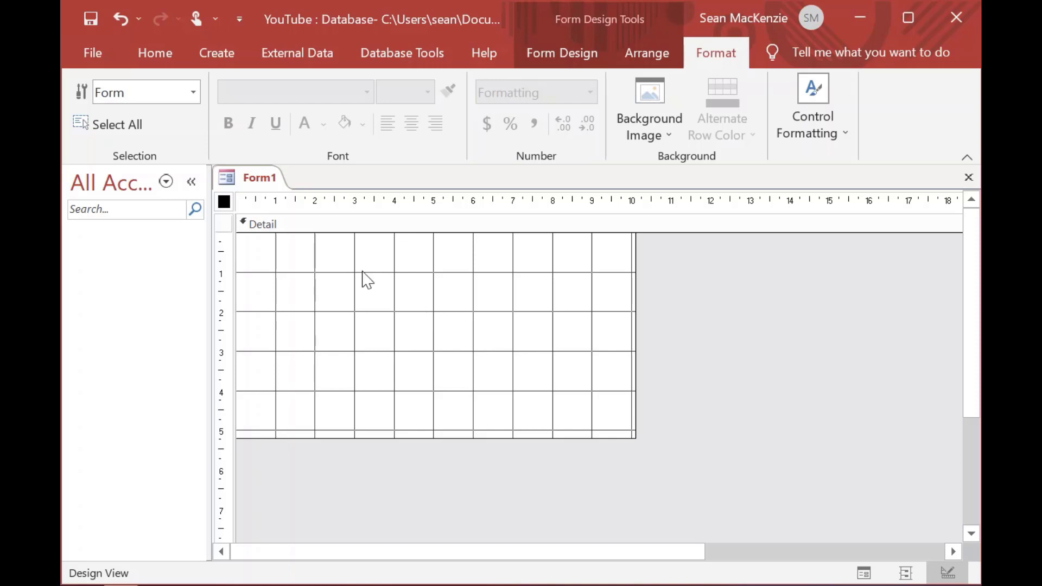
Step: Draw a command button about 3 ruler units wide near the lower middle of the Detail section, cancelling the Command Button Wizard
left_click(213, 54)
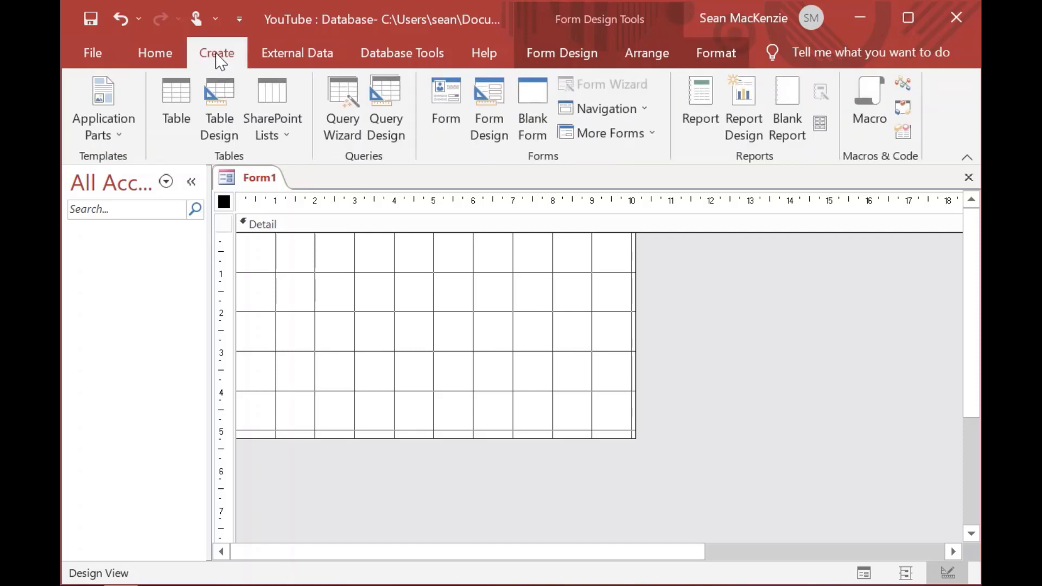
left_click(545, 53)
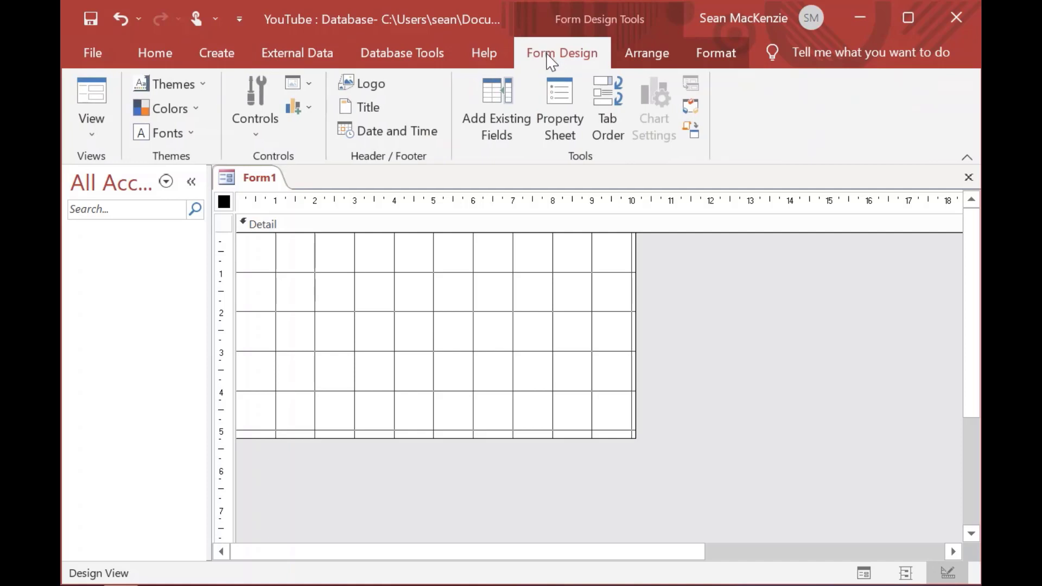
left_click(251, 127)
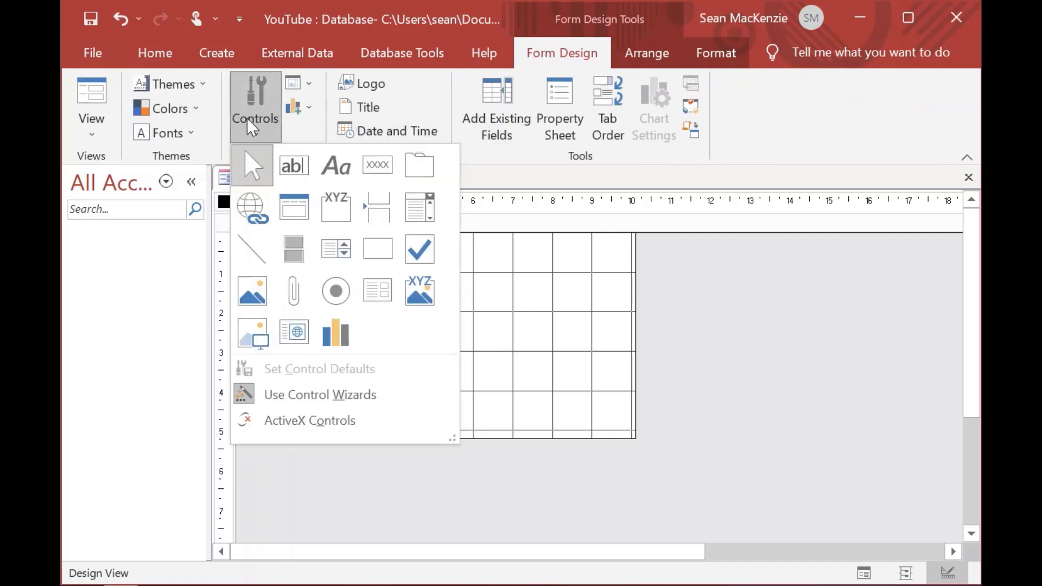
left_click(381, 175)
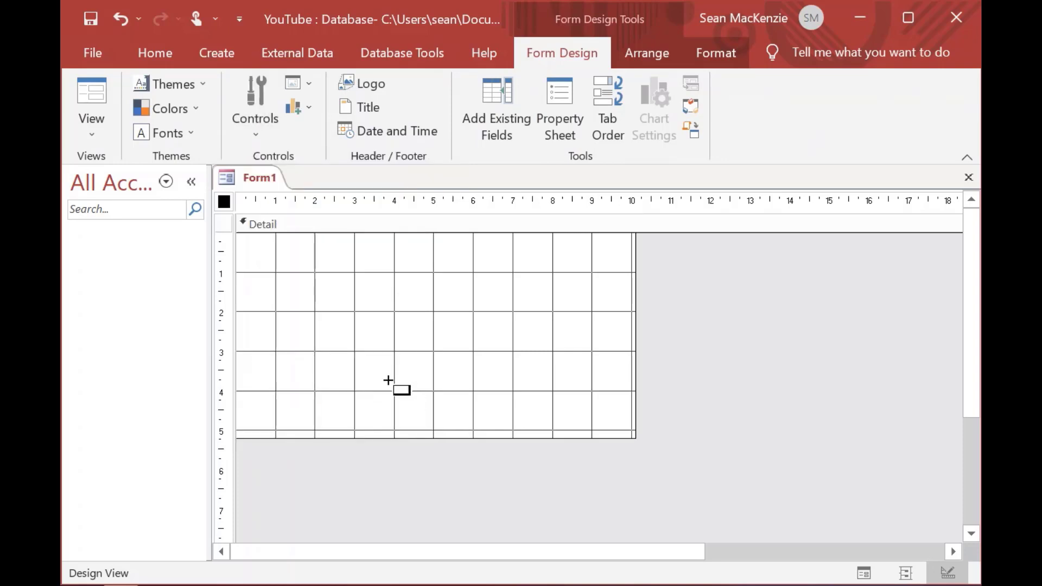
left_click_drag(382, 379, 500, 397)
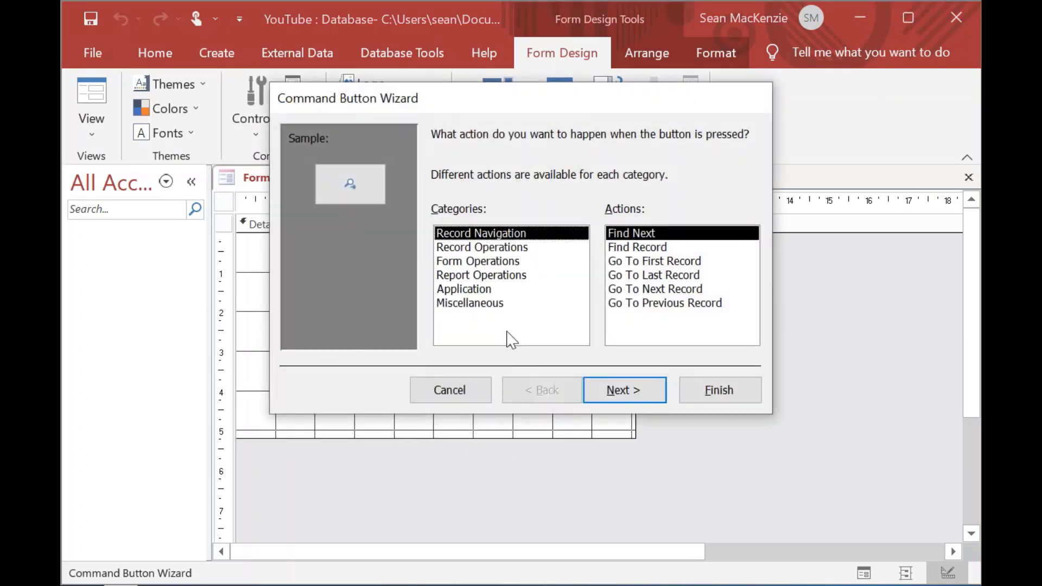
left_click(443, 394)
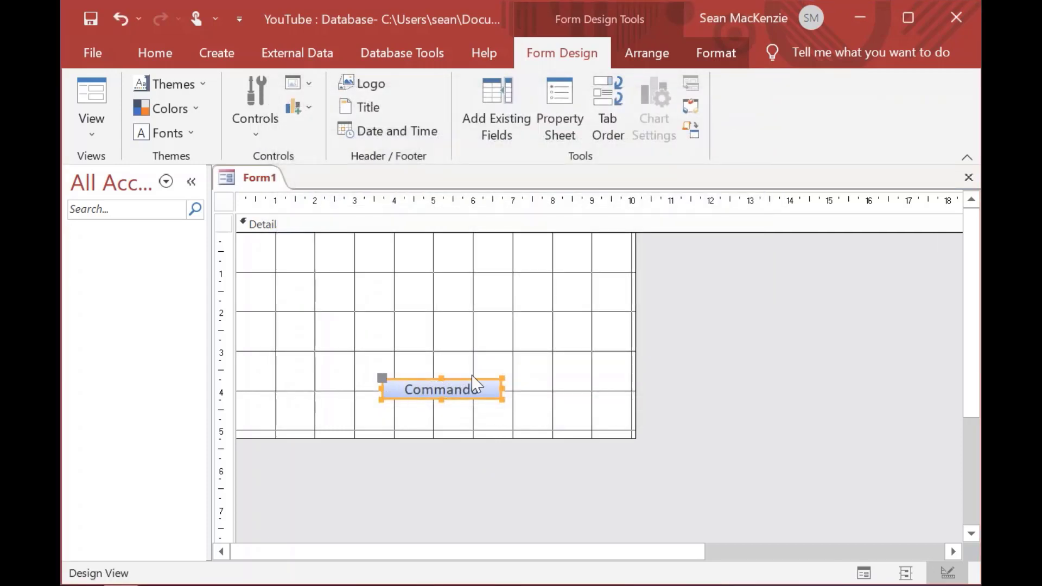
Step: Replace the command button's caption with Close
left_click(484, 389)
key("BackSpace")
key("BackSpace")
key("BackSpace")
key("BackSpace")
key("BackSpace")
key("BackSpace")
key("BackSpace")
key("BackSpace")
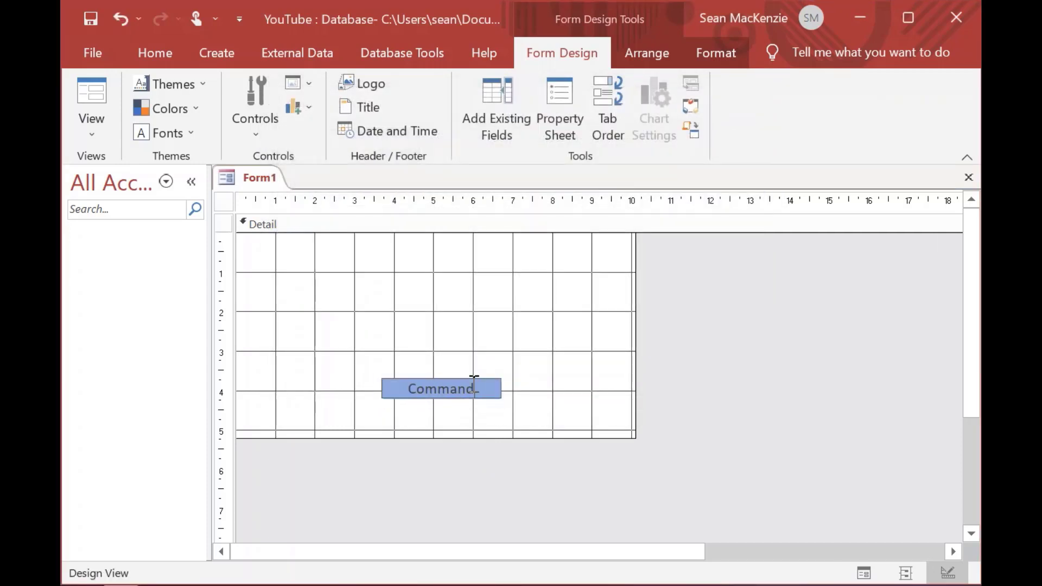
type("Close")
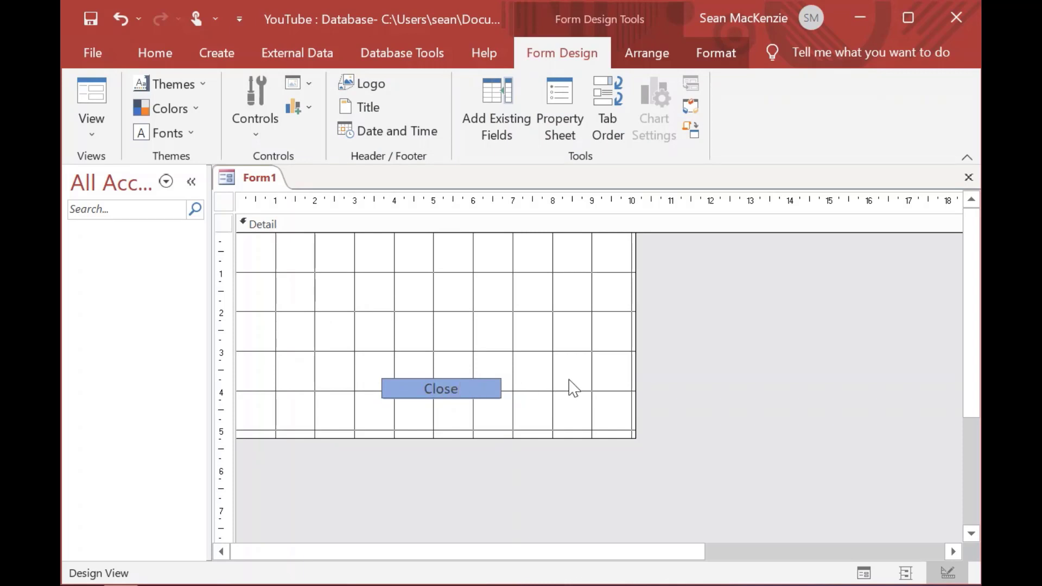
left_click(538, 405)
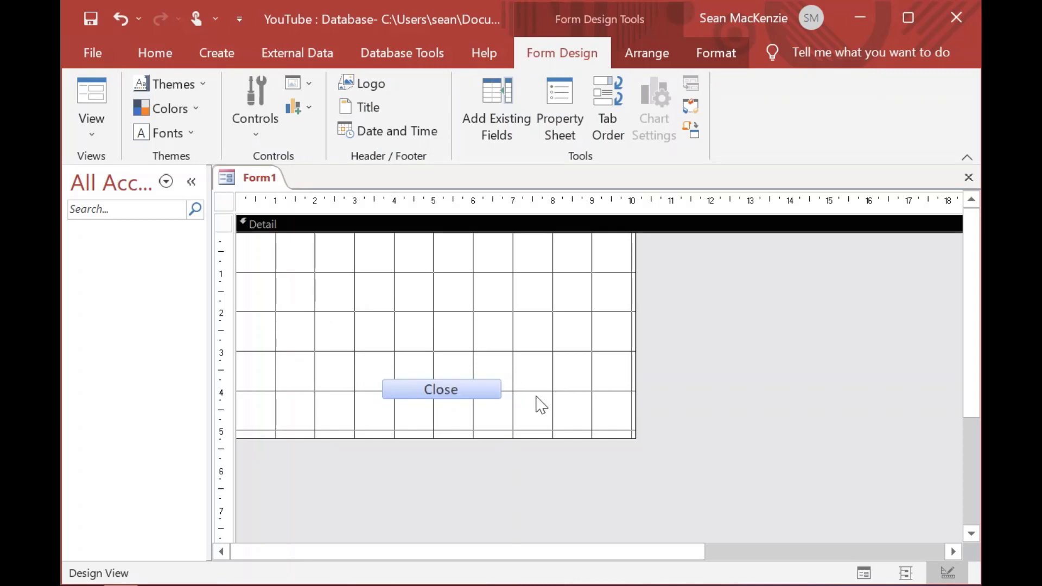
Step: Open the Close button's properties and set its Name to cmdClose
left_click(462, 392)
right_click(461, 390)
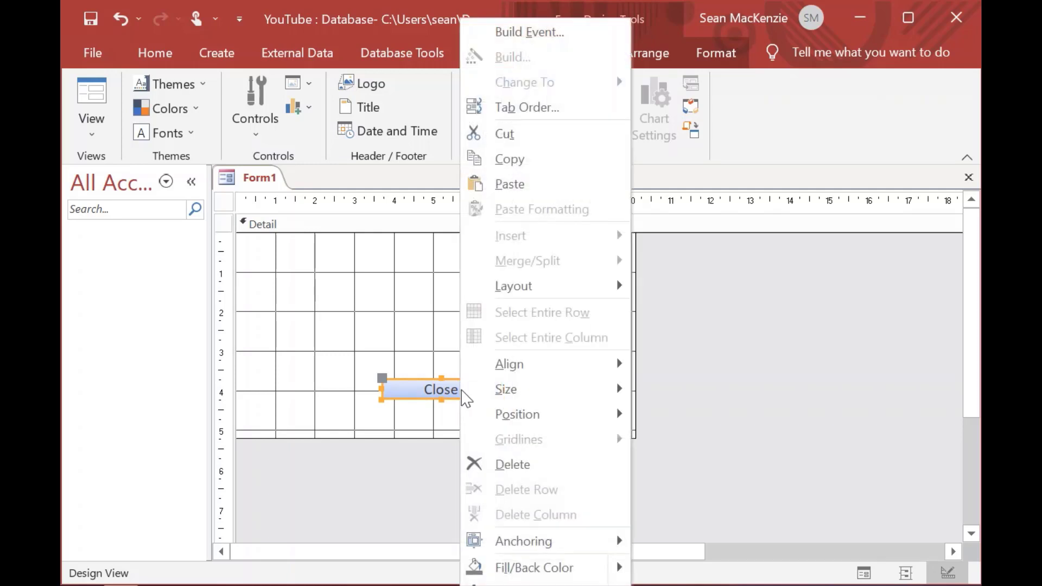
left_click(521, 584)
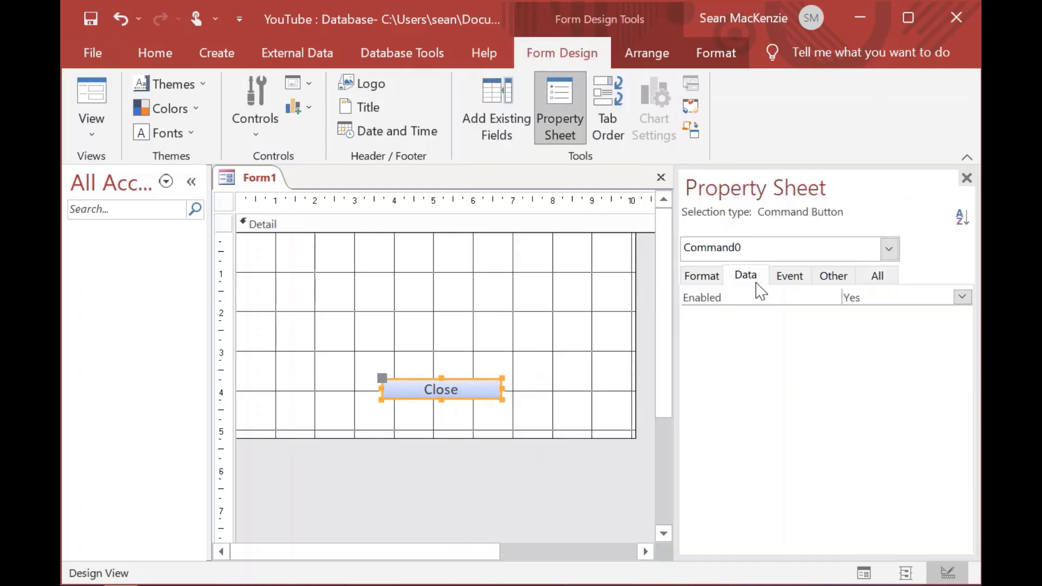
left_click(846, 276)
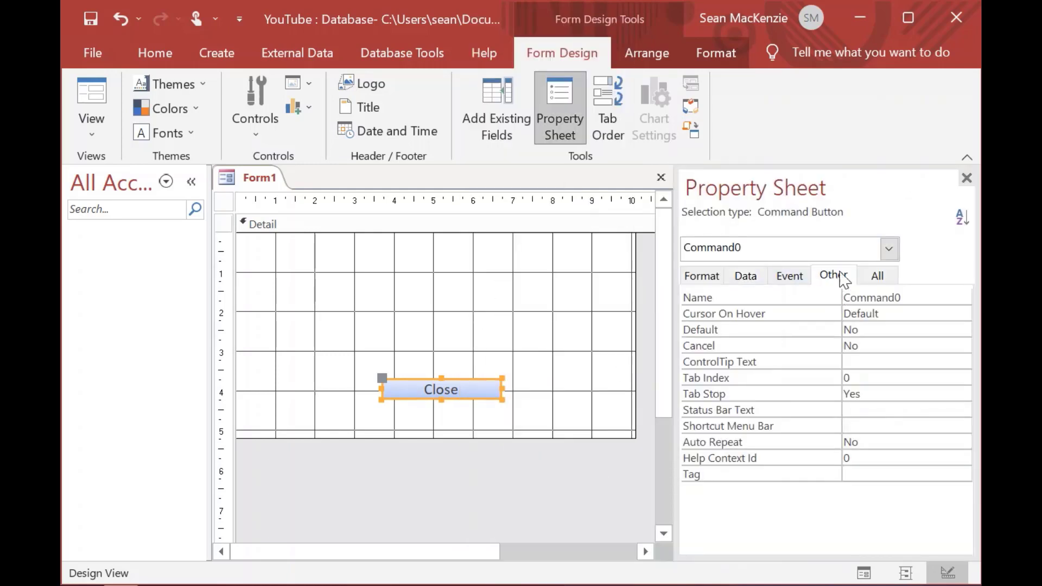
left_click(906, 298)
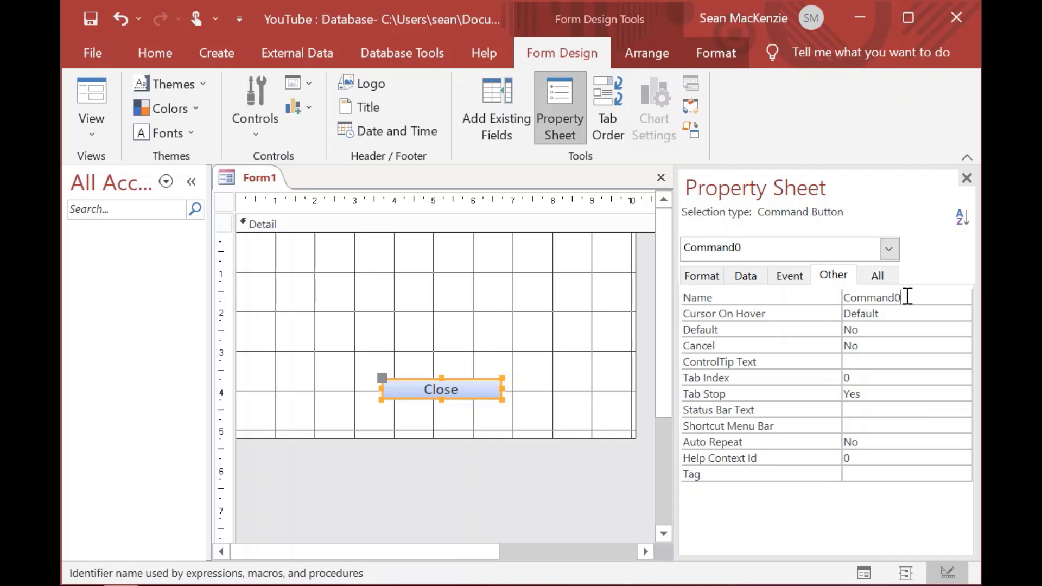
key("BackSpace")
key("BackSpace")
key("BackSpace")
key("BackSpace")
key("BackSpace")
key("BackSpace")
key("BackSpace")
type("cmdClose")
Step: Create an On Click event procedure for the Close button using the Code Builder
left_click(787, 277)
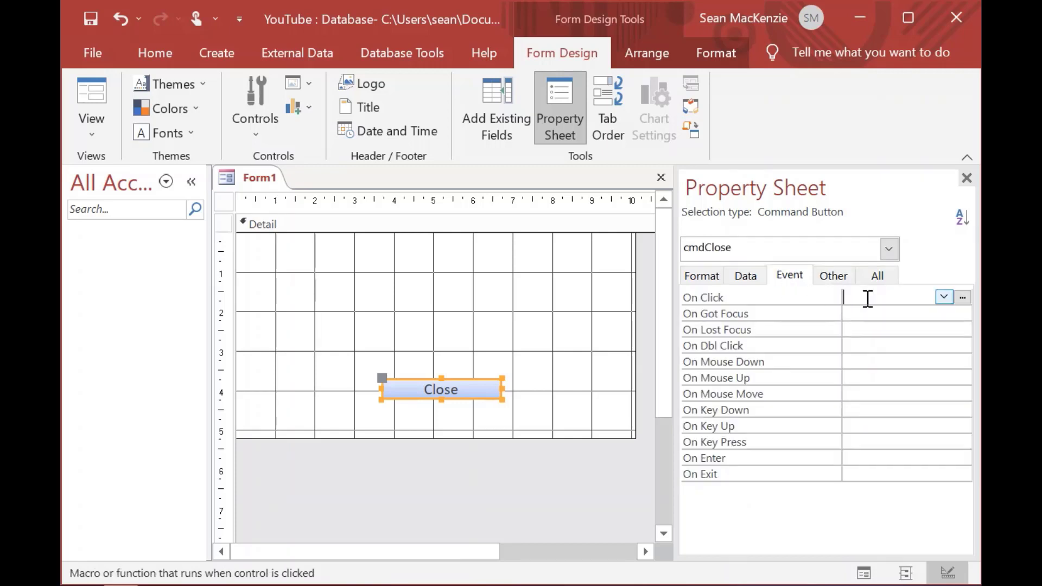
left_click(962, 298)
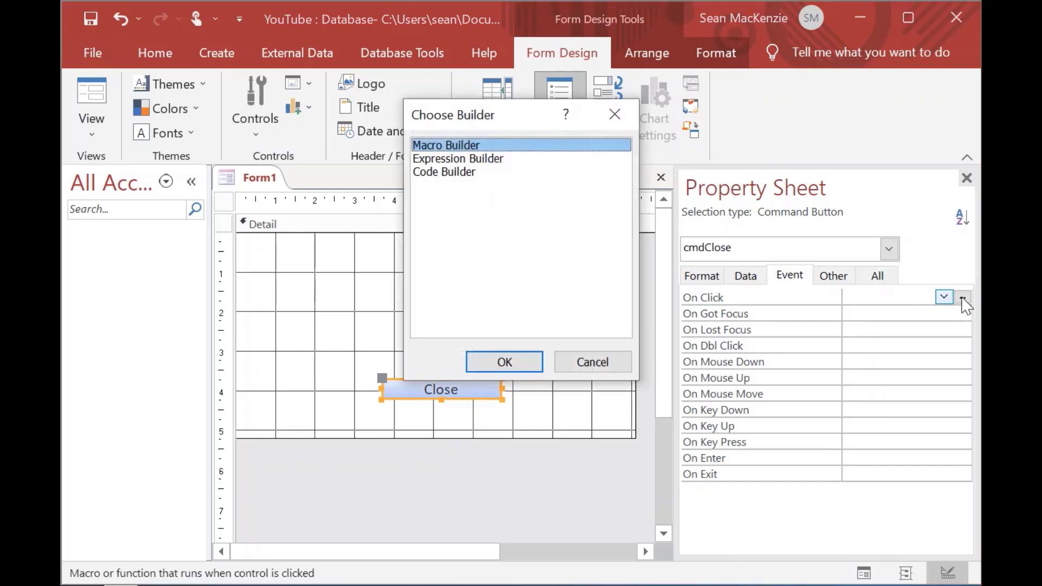
left_click(448, 171)
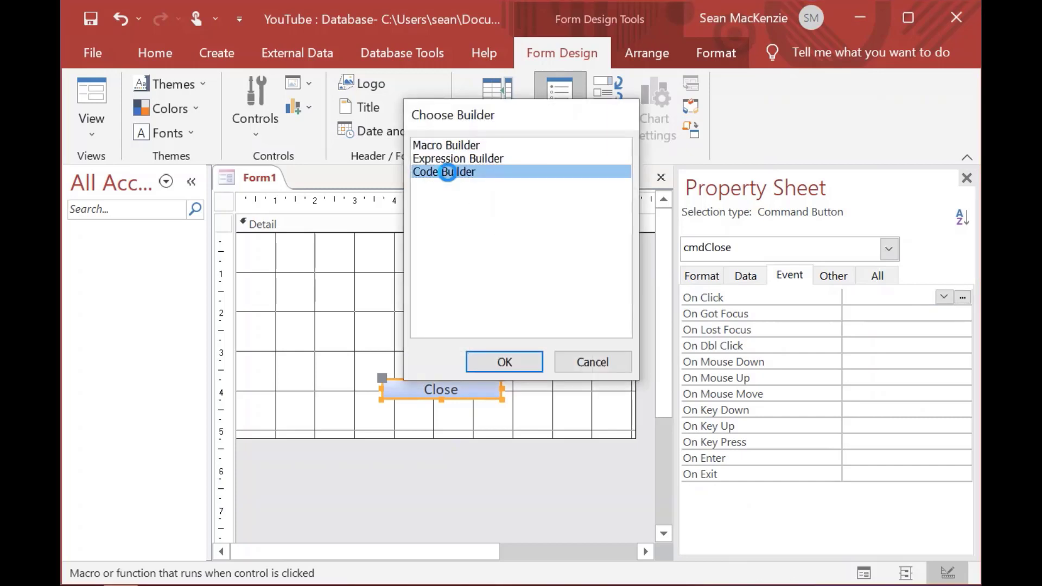
double_click(447, 172)
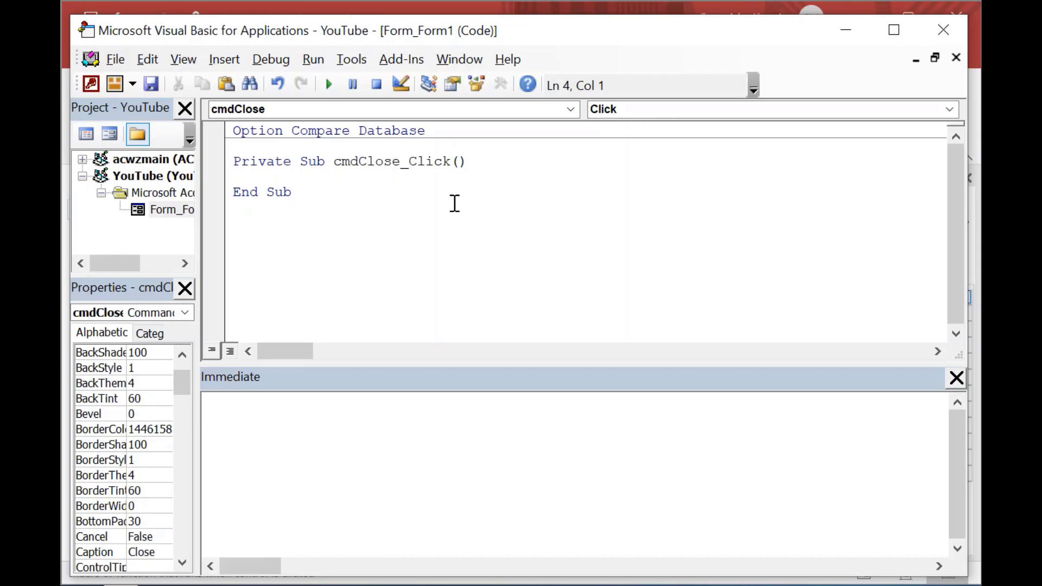
Step: Add the line DoCmd.Close acForm, Me.Name to the cmdClose_Click procedure and close the code editor
type("DoCmd.")
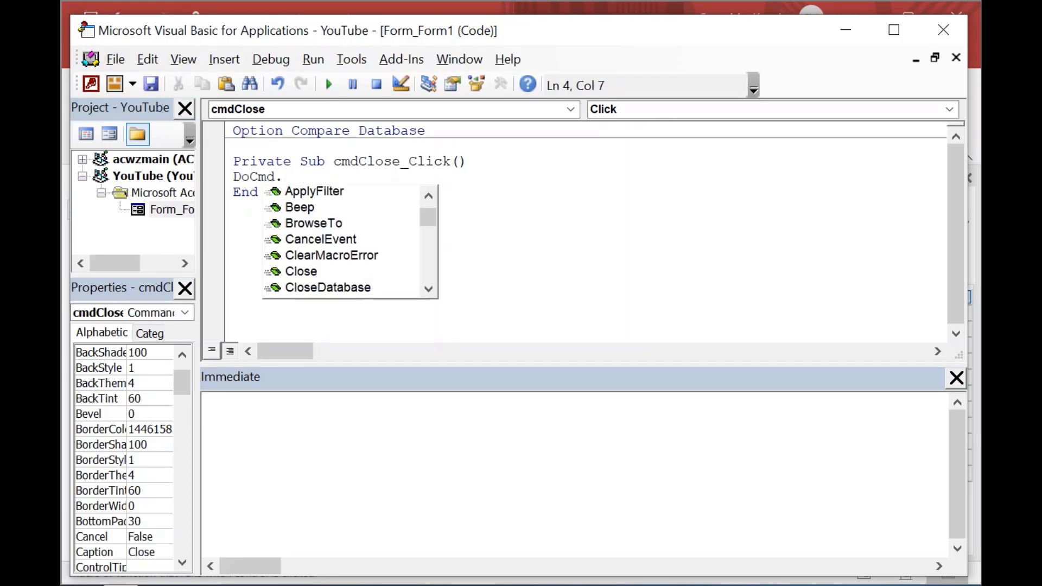
type("close acf")
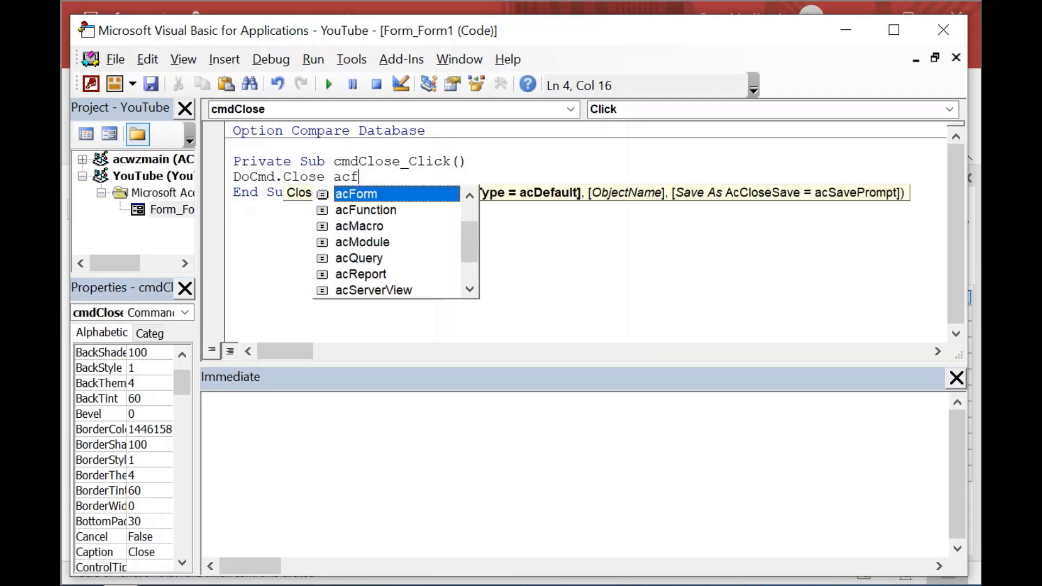
key("Tab")
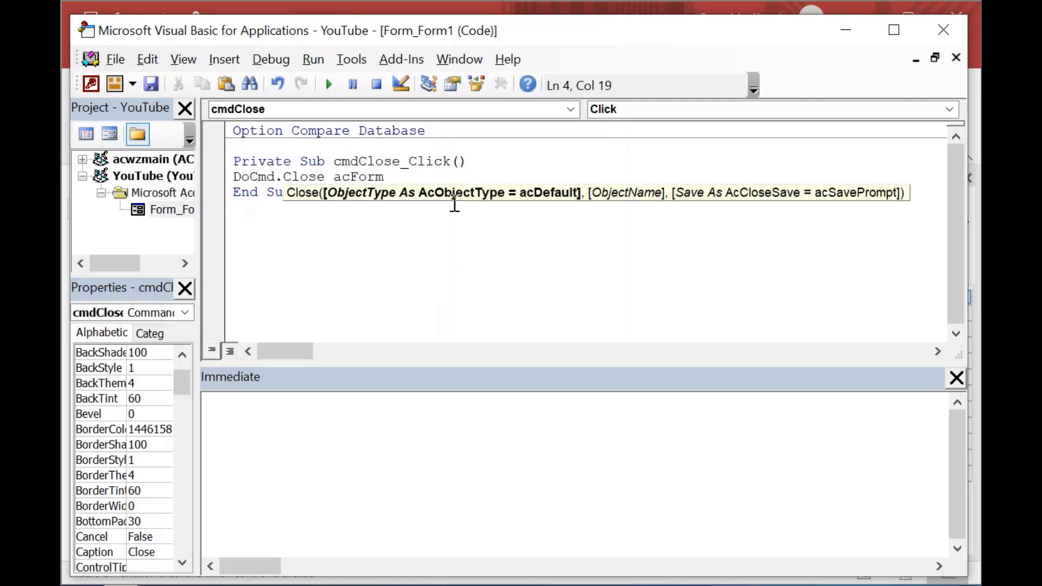
type(", Me")
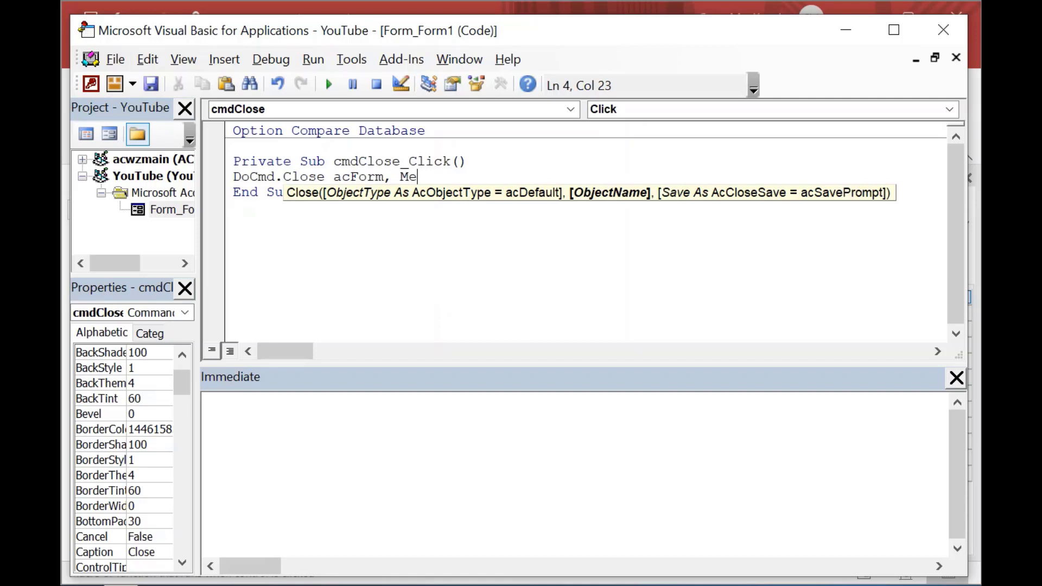
type(".Name")
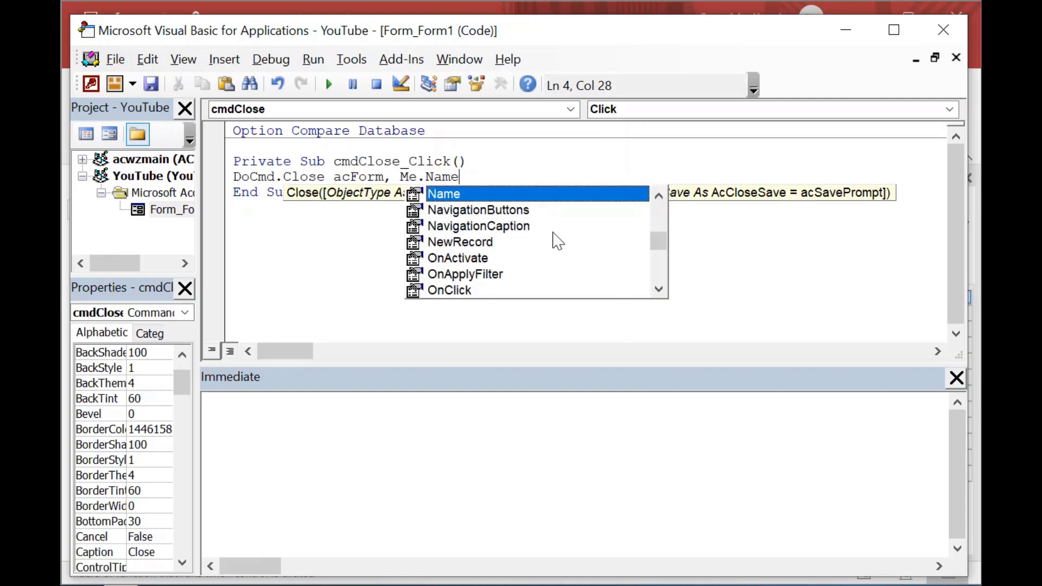
left_click(580, 163)
left_click(511, 187)
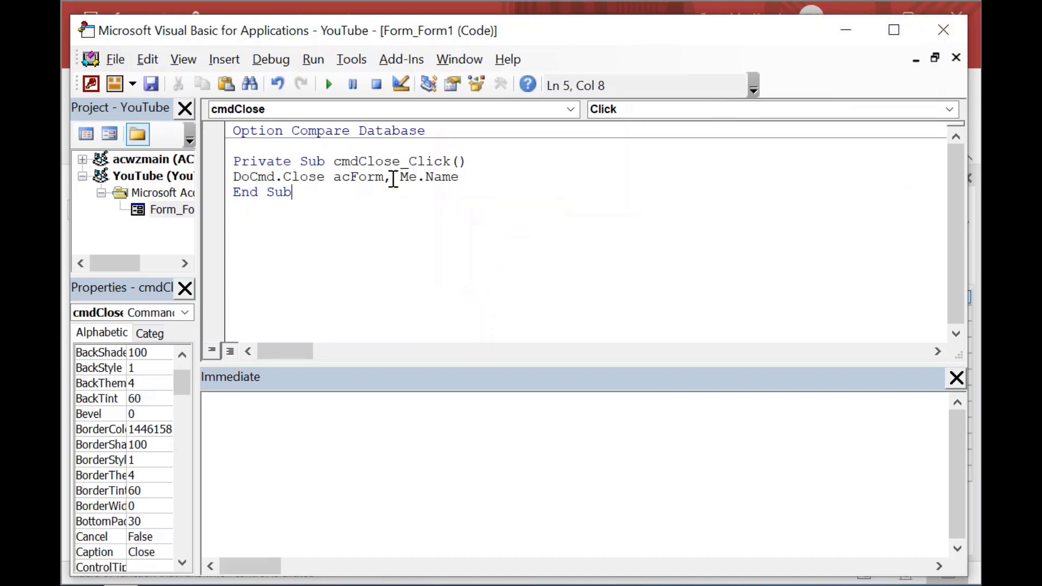
left_click(944, 33)
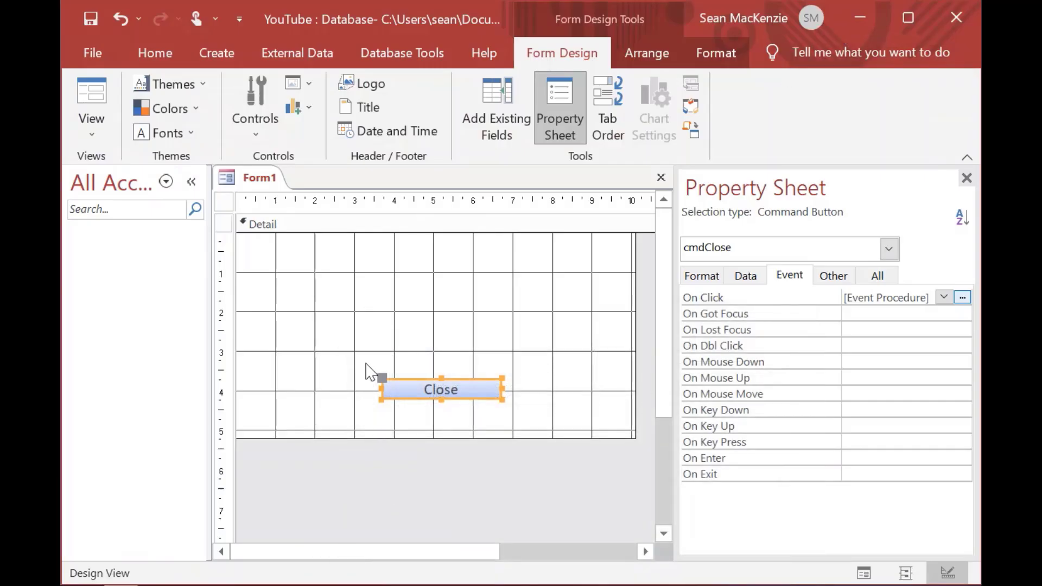
Step: Save the form as POP_UP_FORM
left_click(425, 361)
key("ctrl+s")
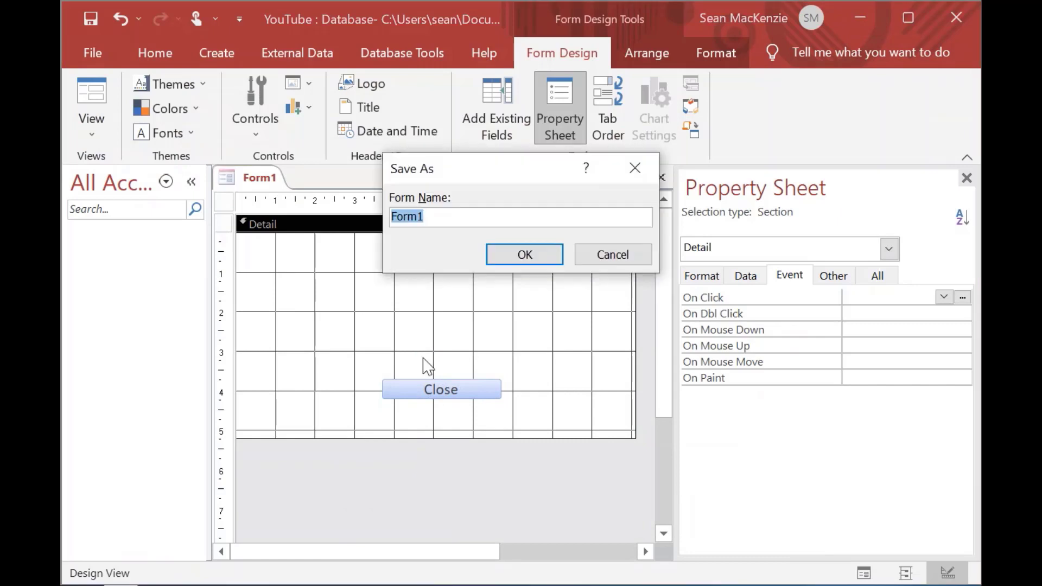
type("P")
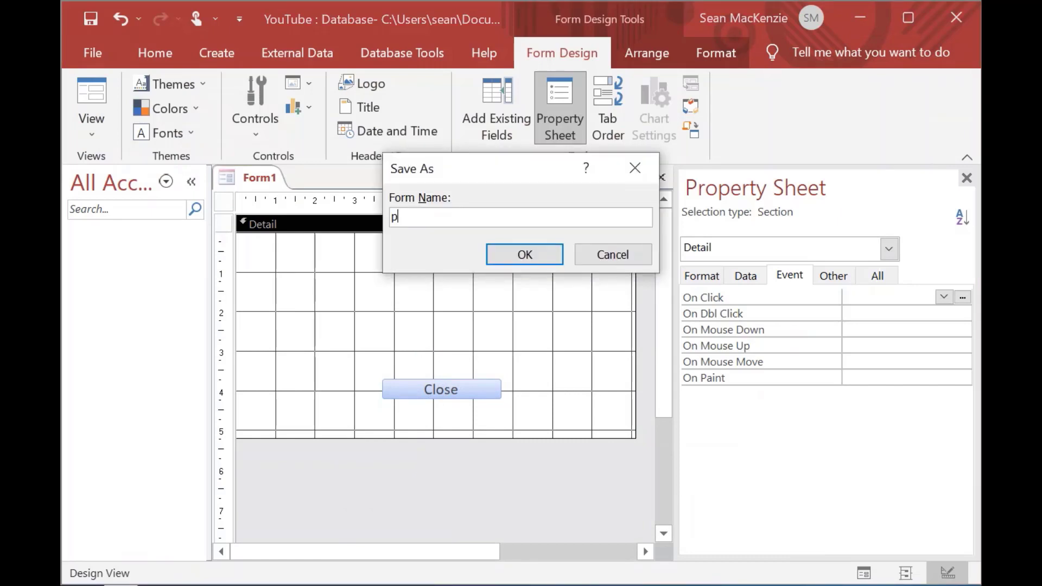
key("Caps_Lock")
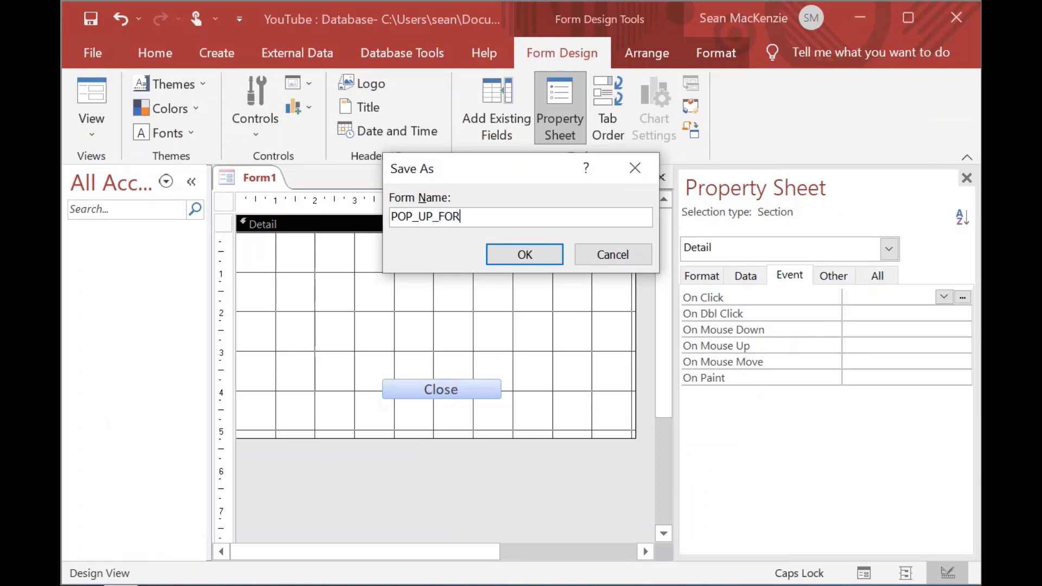
left_click(525, 258)
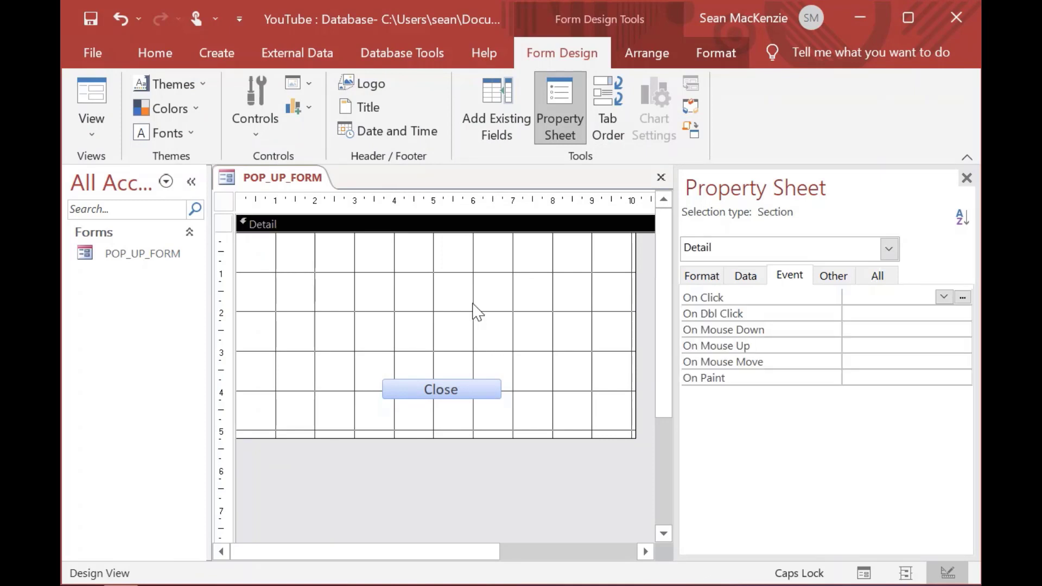
Step: Preview the form in Form View, close it, and reopen POP_UP_FORM in Design View
left_click(91, 92)
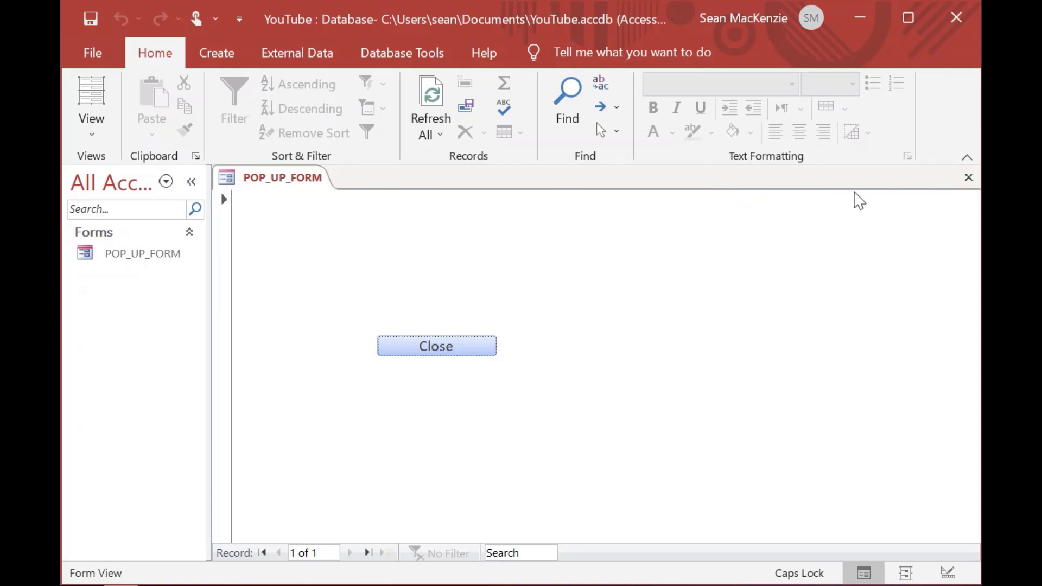
left_click(968, 178)
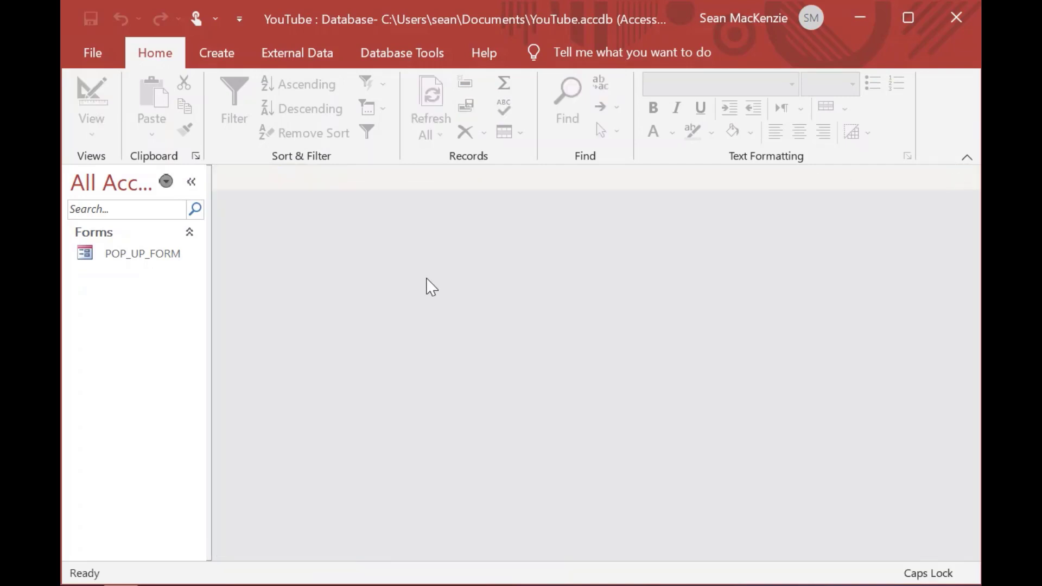
left_click(107, 255)
right_click(107, 254)
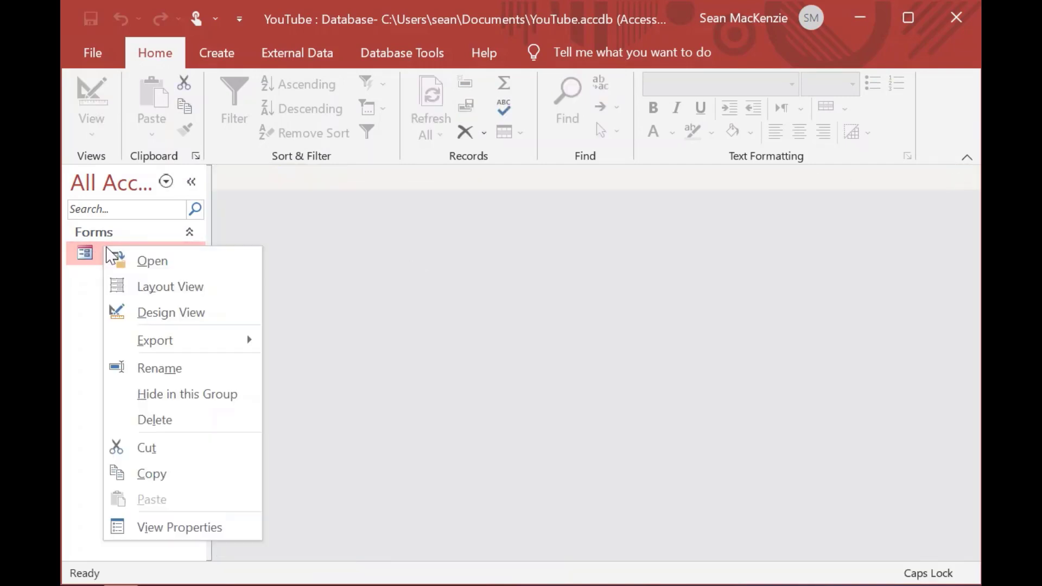
left_click(187, 313)
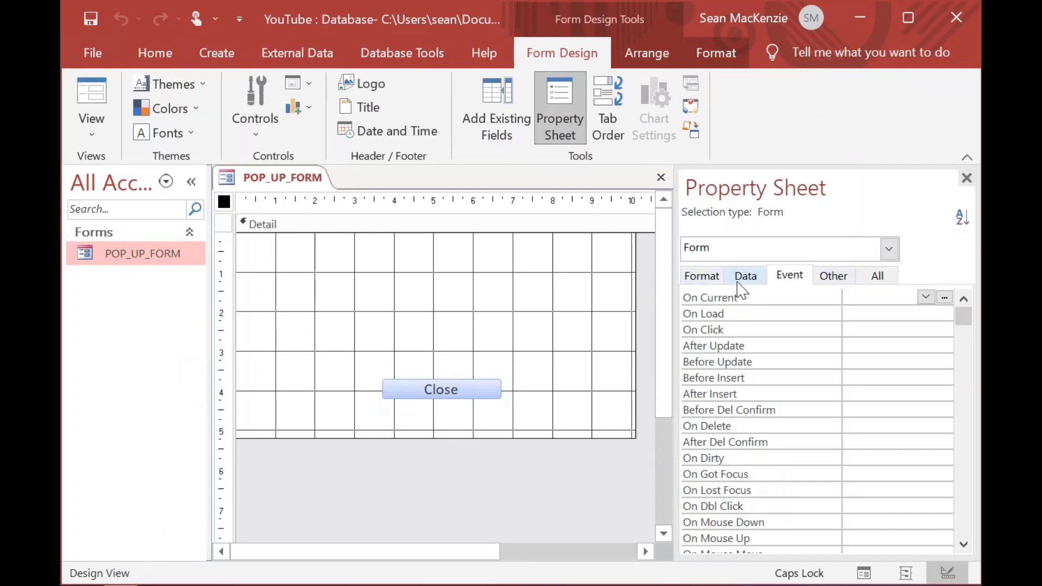
Step: Set the form's Caption property to Pop Up Form
left_click(708, 279)
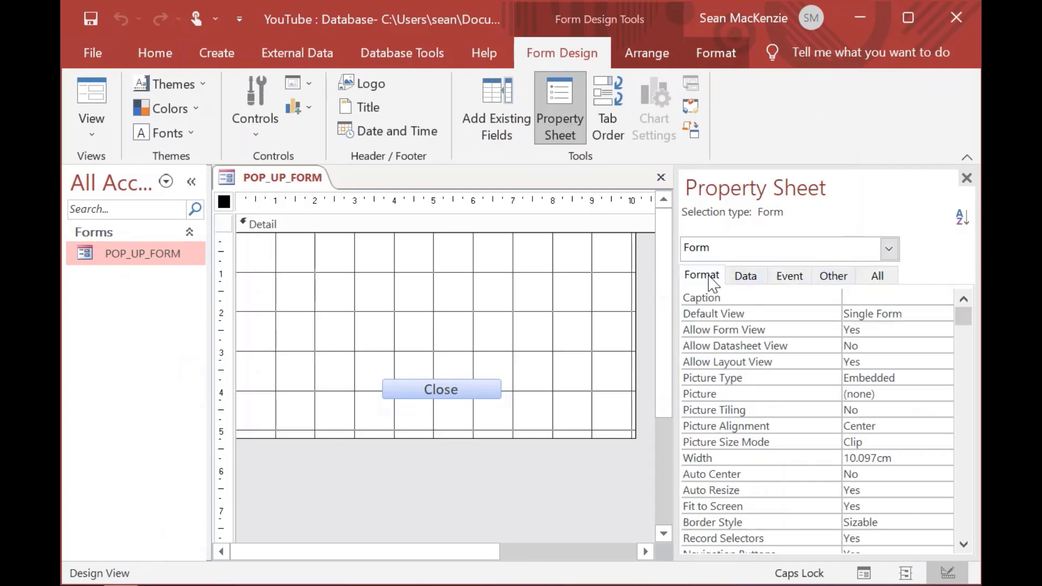
left_click(869, 297)
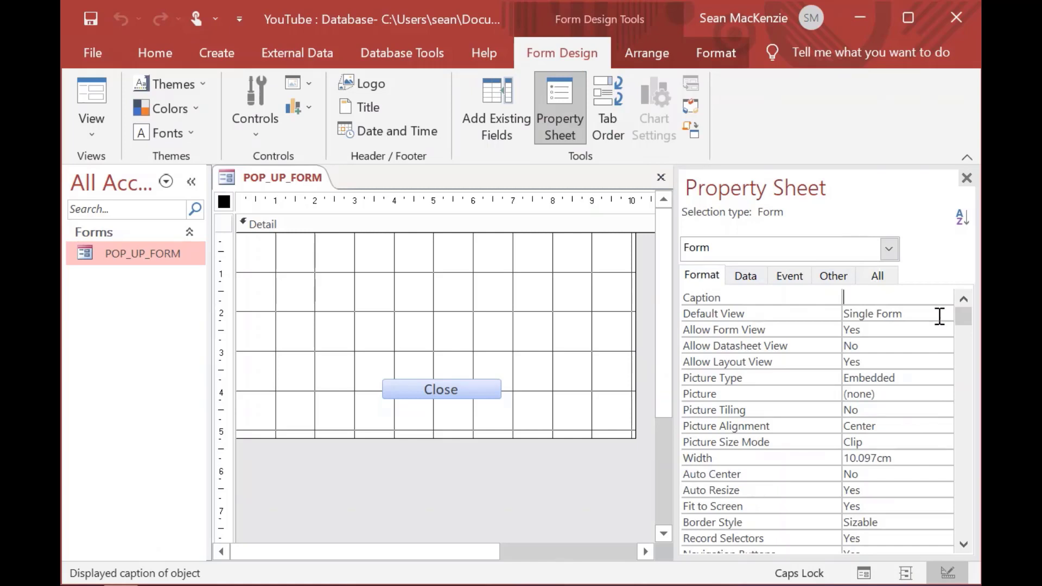
key("Caps_Lock")
type("Pop")
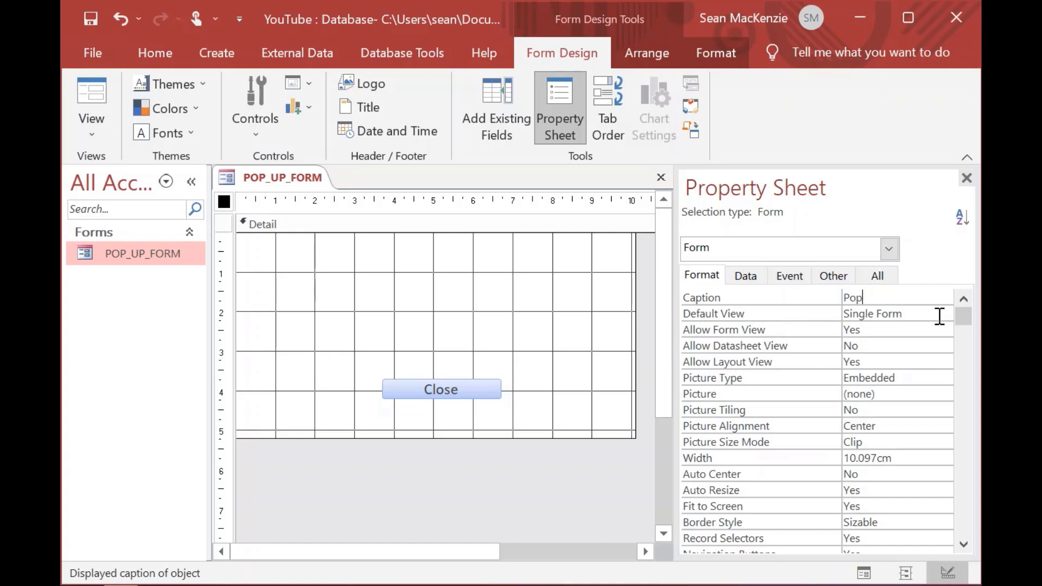
type(" Up Form")
Step: Check the new caption in Form View, close the form, and return to its design
left_click(92, 101)
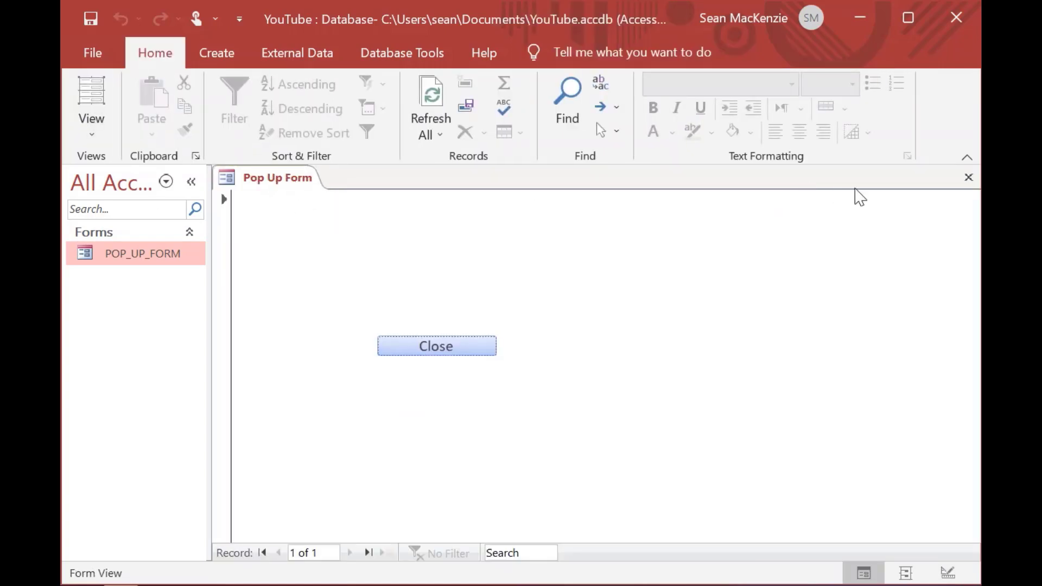
left_click(968, 179)
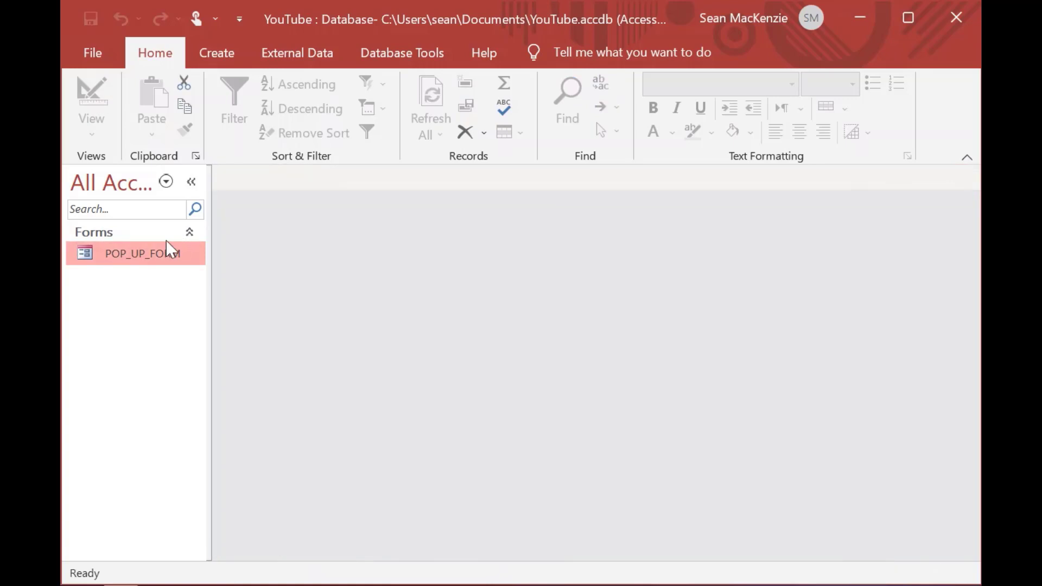
right_click(142, 258)
left_click(211, 315)
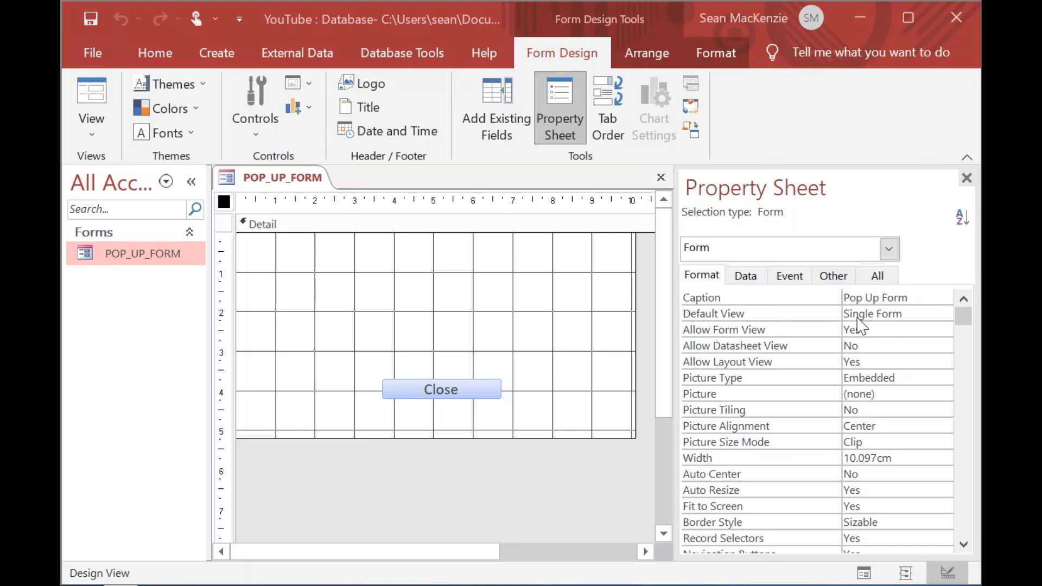
Step: Set the form's Allow Layout View property to No
left_click(904, 314)
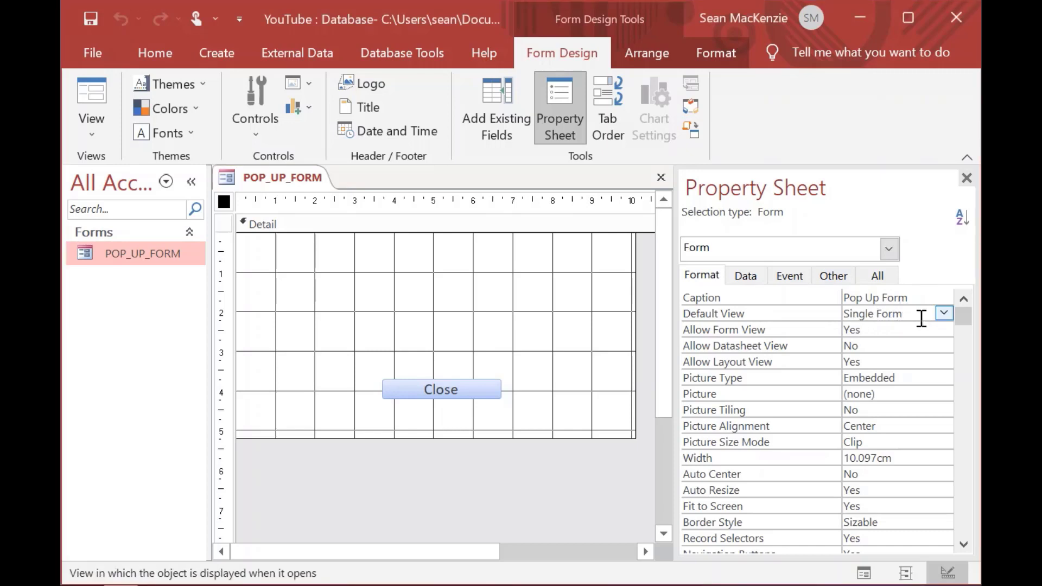
left_click(886, 331)
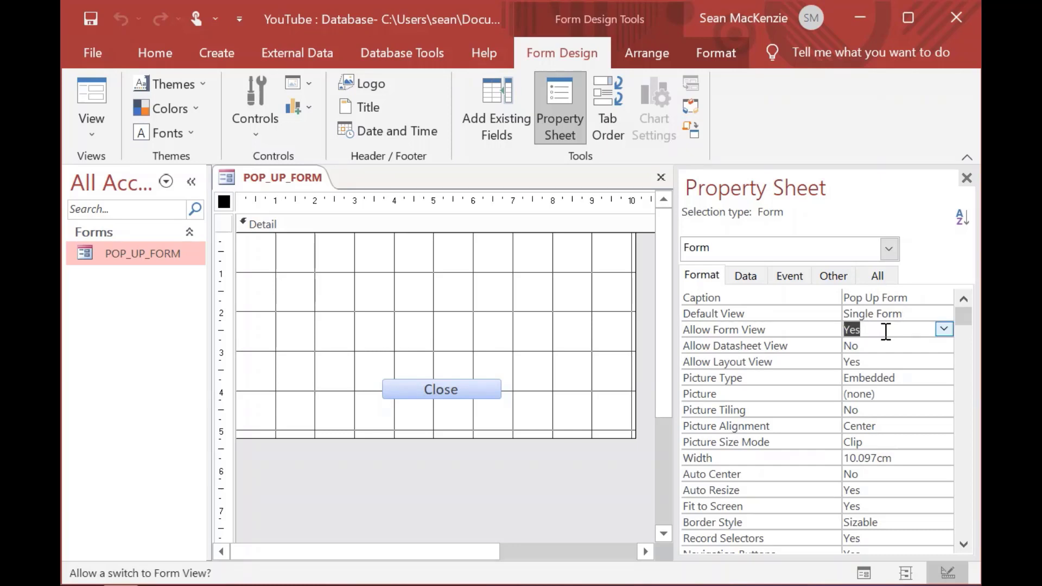
key("Down")
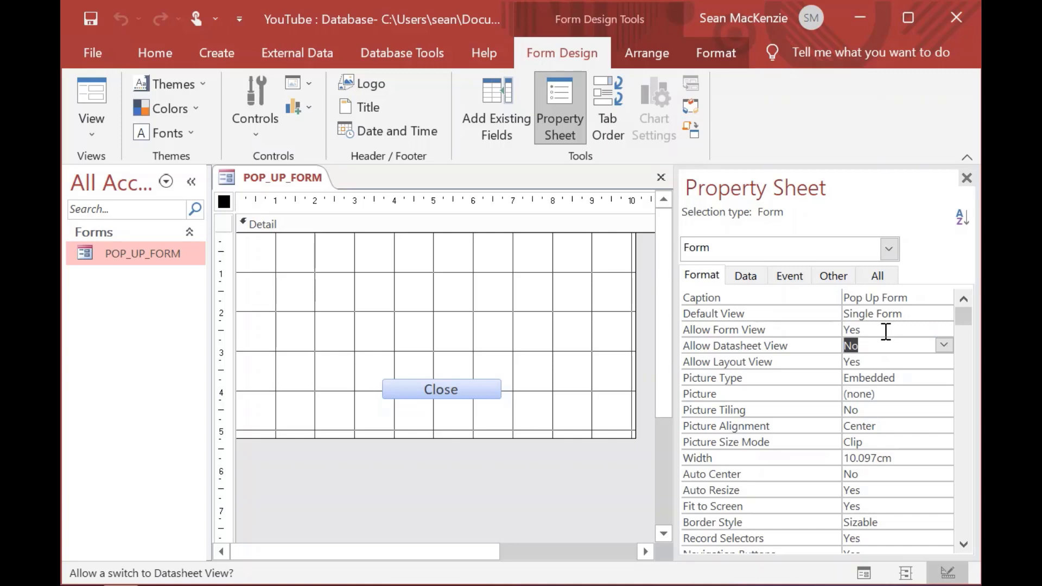
key("Down")
type("No")
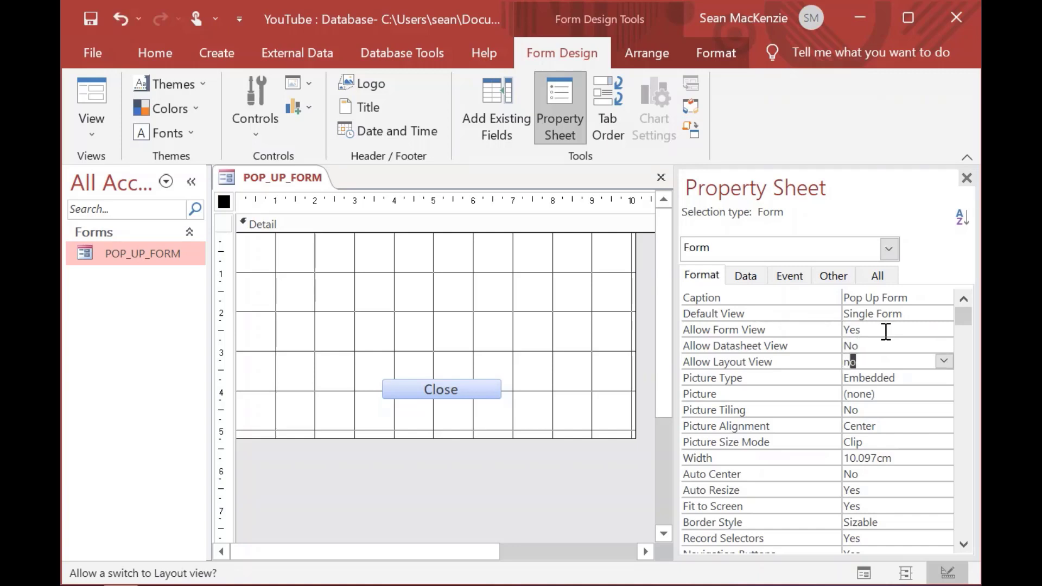
key("Down")
Step: Set the form's Auto Center property to Yes
key("Down")
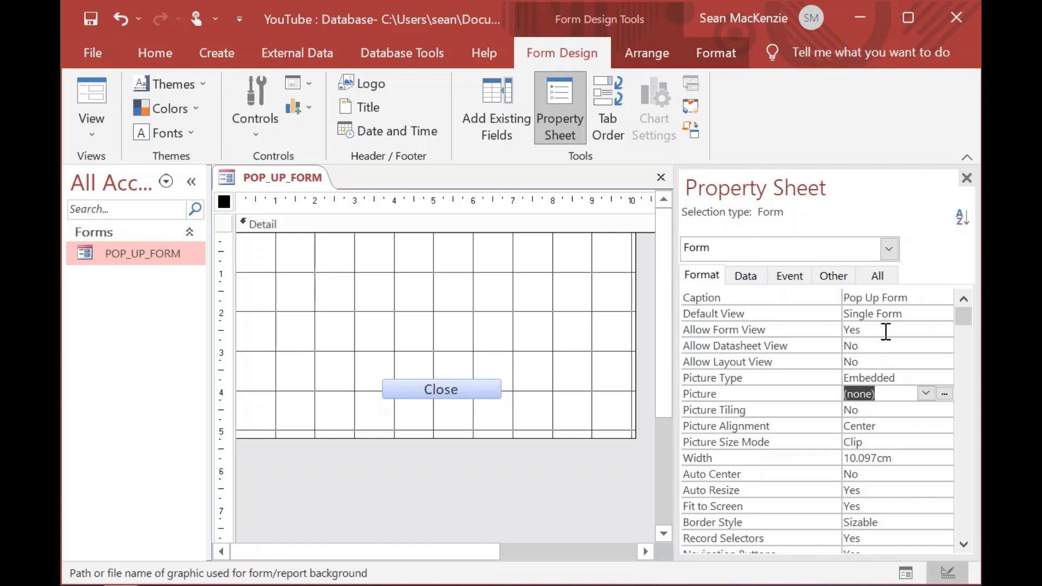
key("Down")
key("Down")
key("Down")
key("Down")
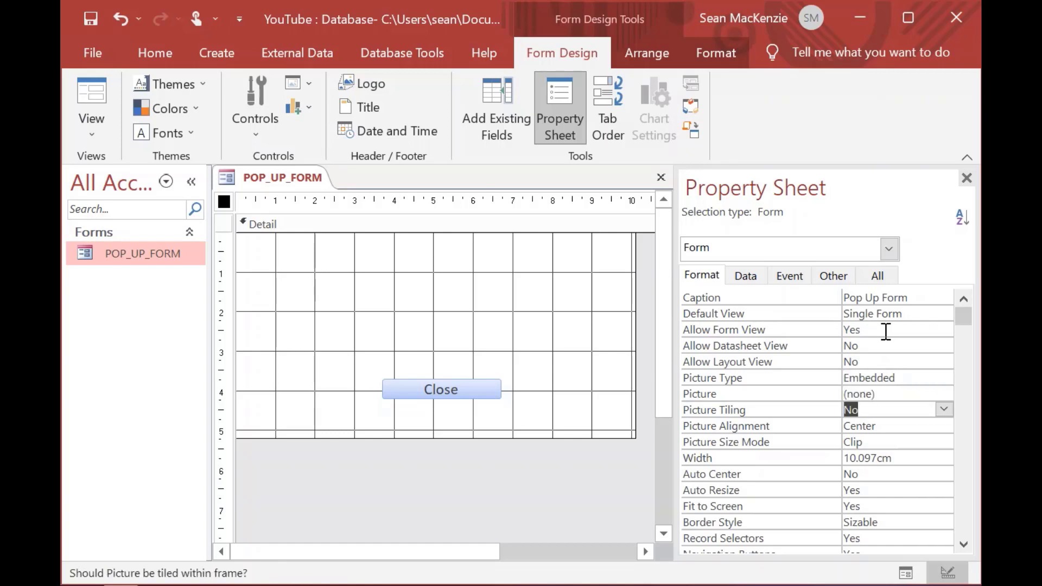
key("Down")
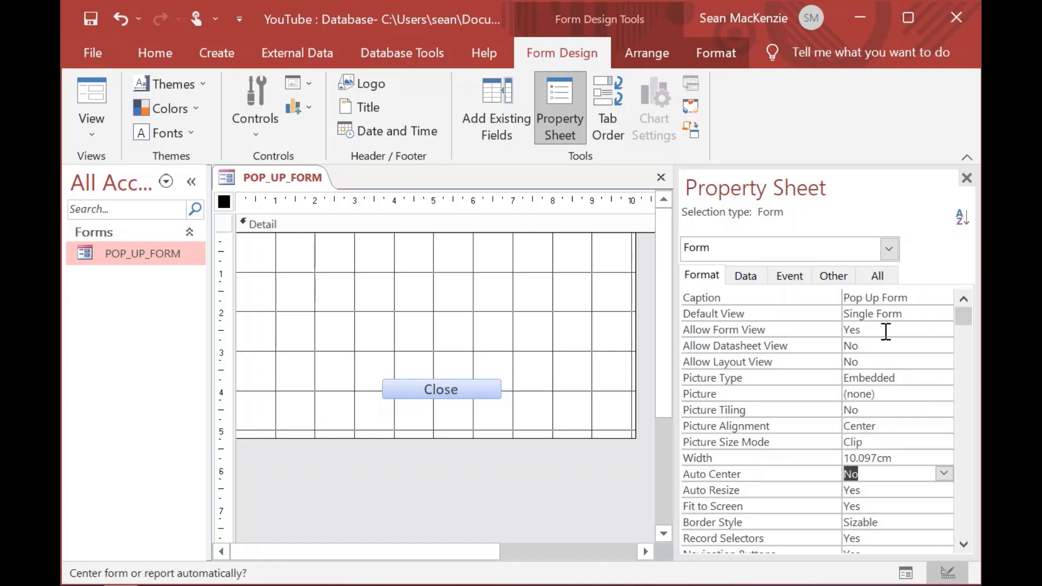
type("yes")
key("Return")
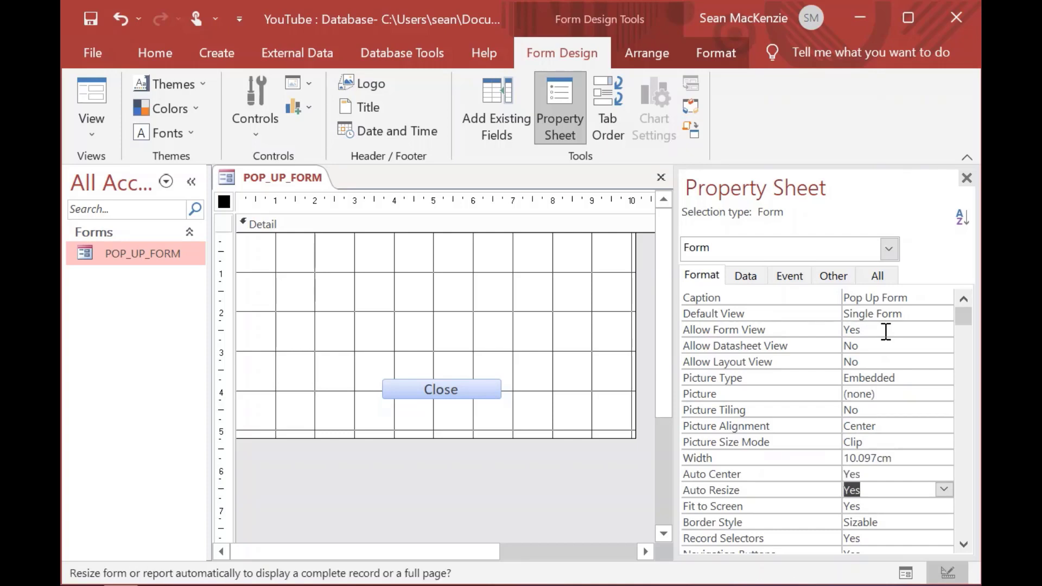
Step: Set the form's Auto Resize and Fit to Screen properties to No
type("no")
key("Return")
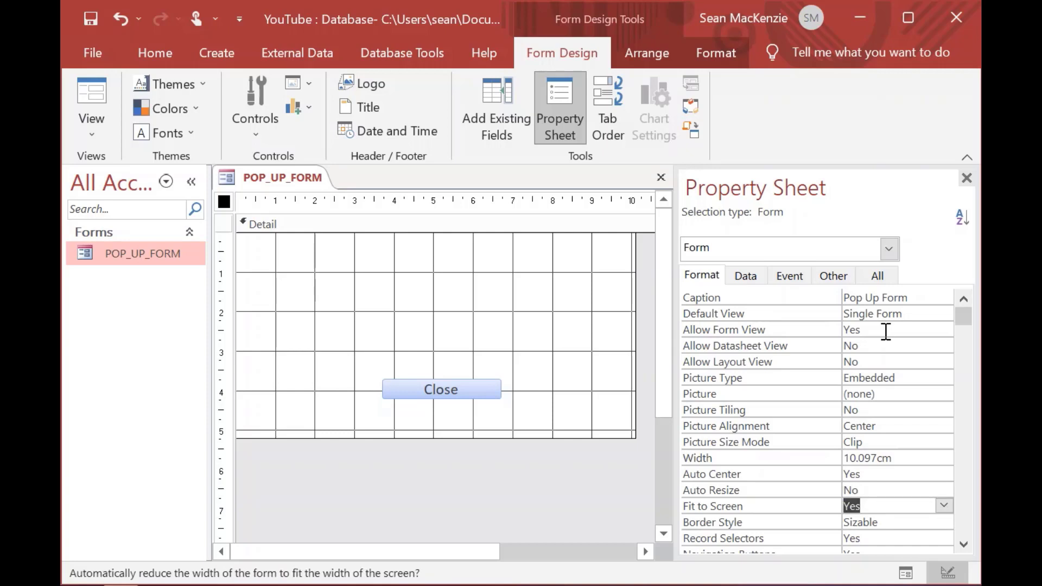
type("no")
key("Return")
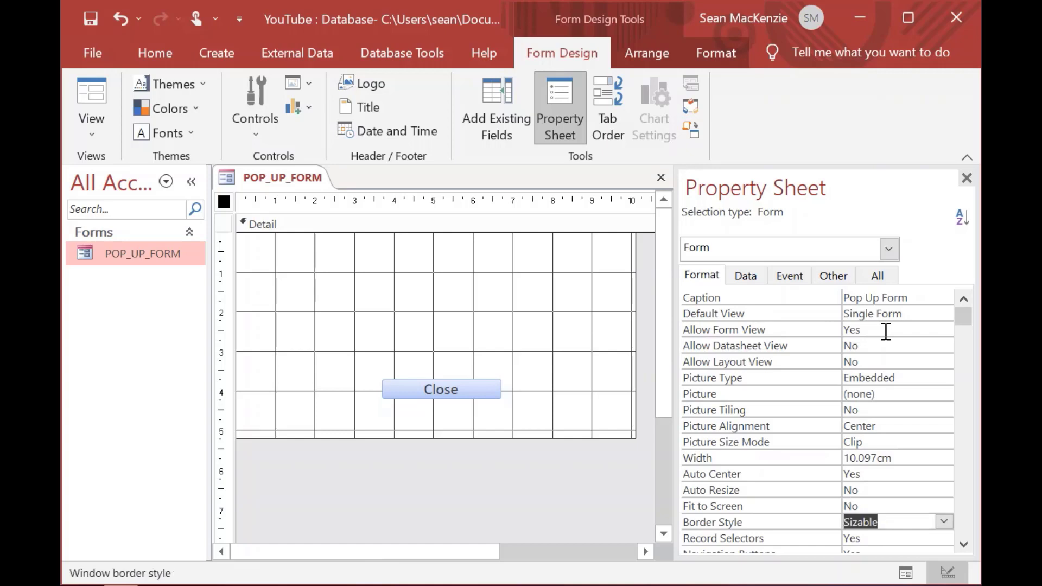
Step: Set the form's Border Style property to Thin
left_click(964, 545)
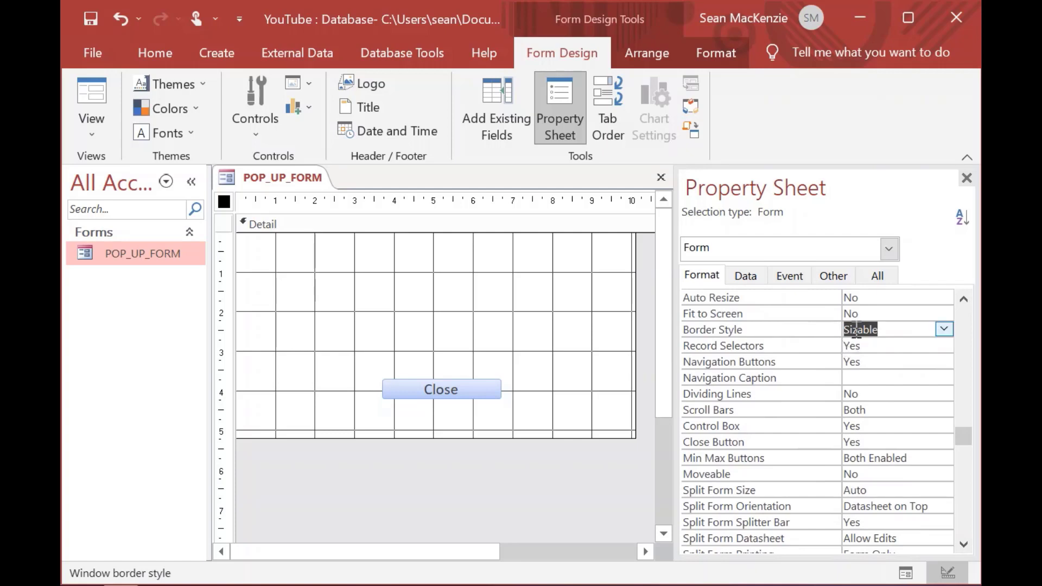
left_click(85, 87)
left_click(84, 86)
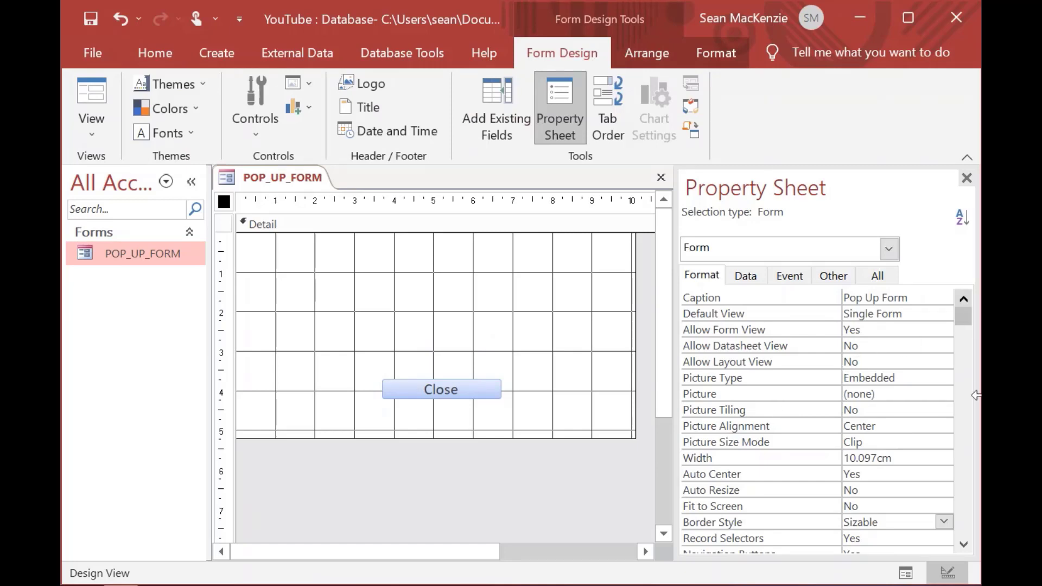
left_click(944, 521)
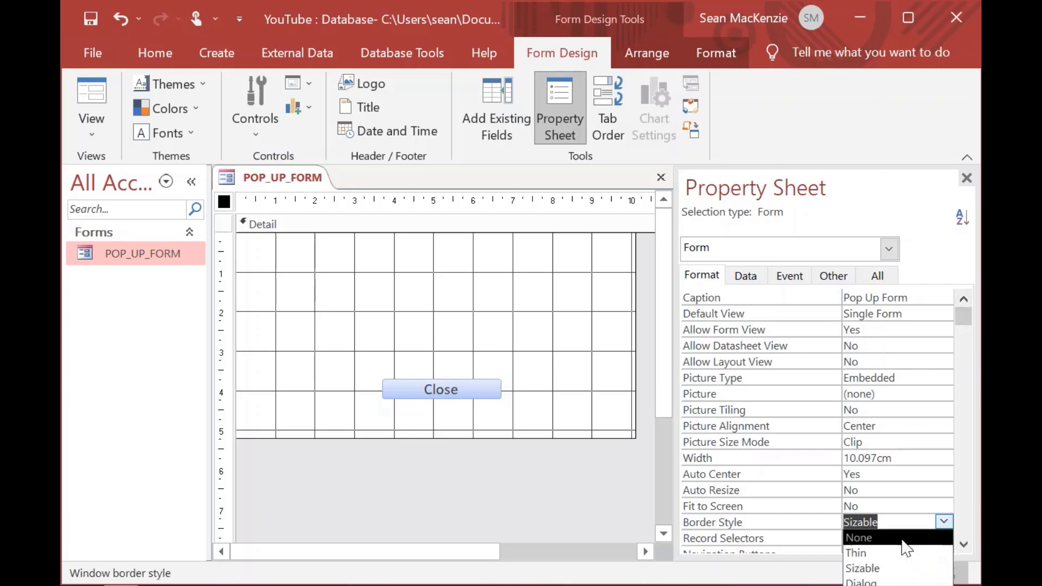
left_click(878, 555)
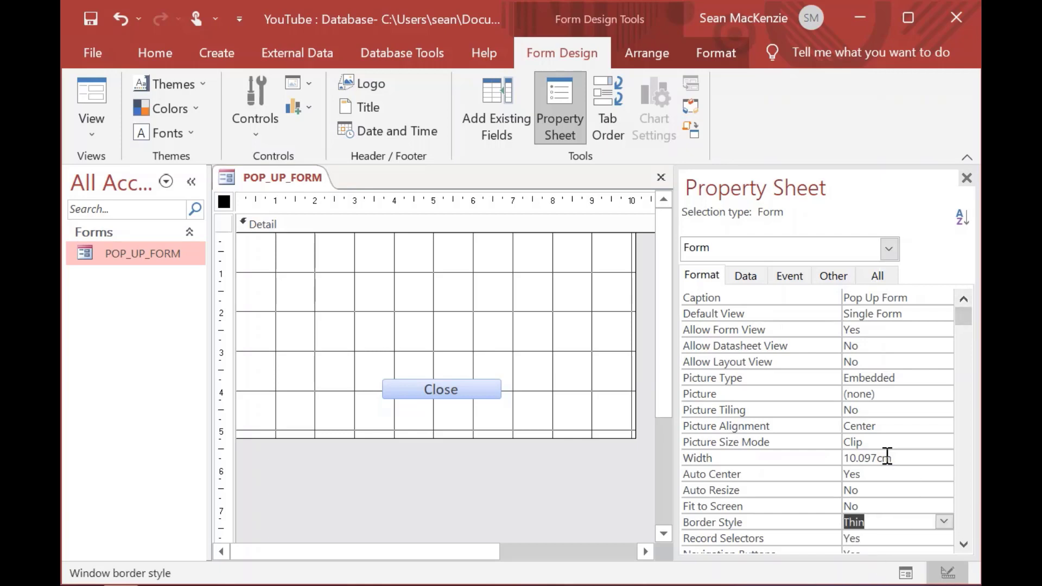
Step: Turn off the form's record selectors and navigation buttons by setting both properties to No
scroll(856, 453, "down", 2)
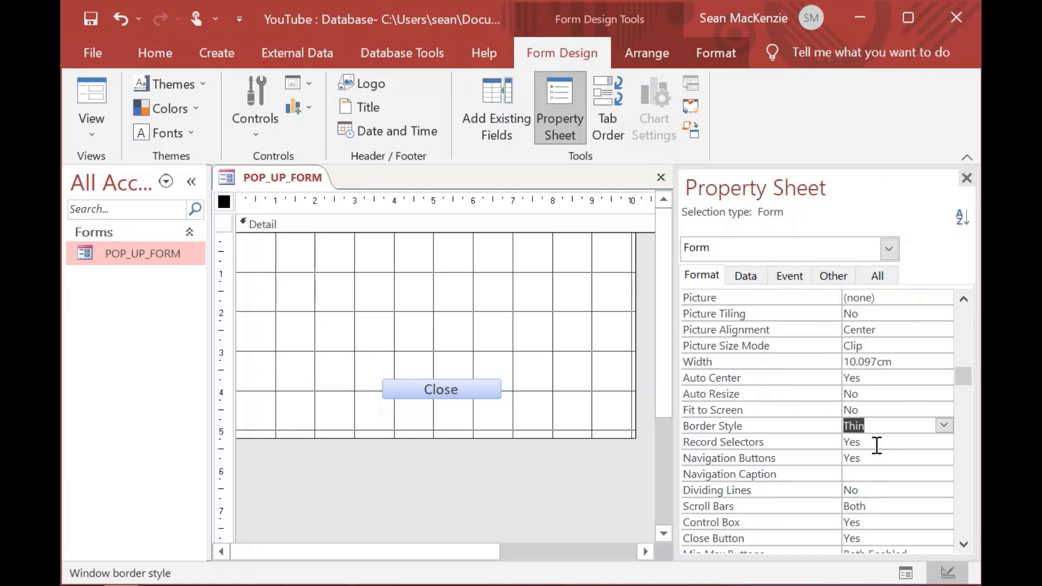
left_click(810, 447)
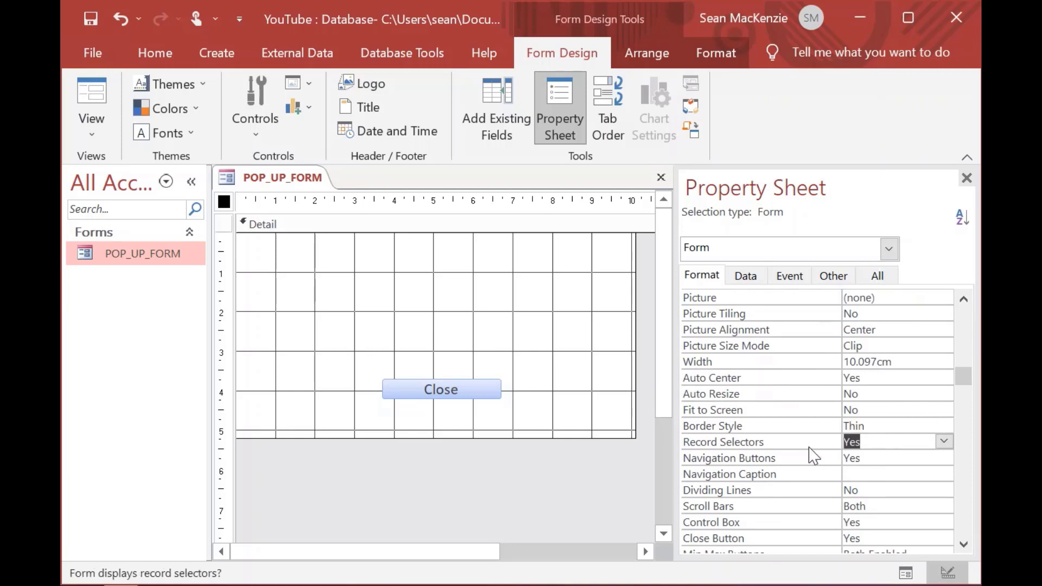
type("no")
left_click(814, 456)
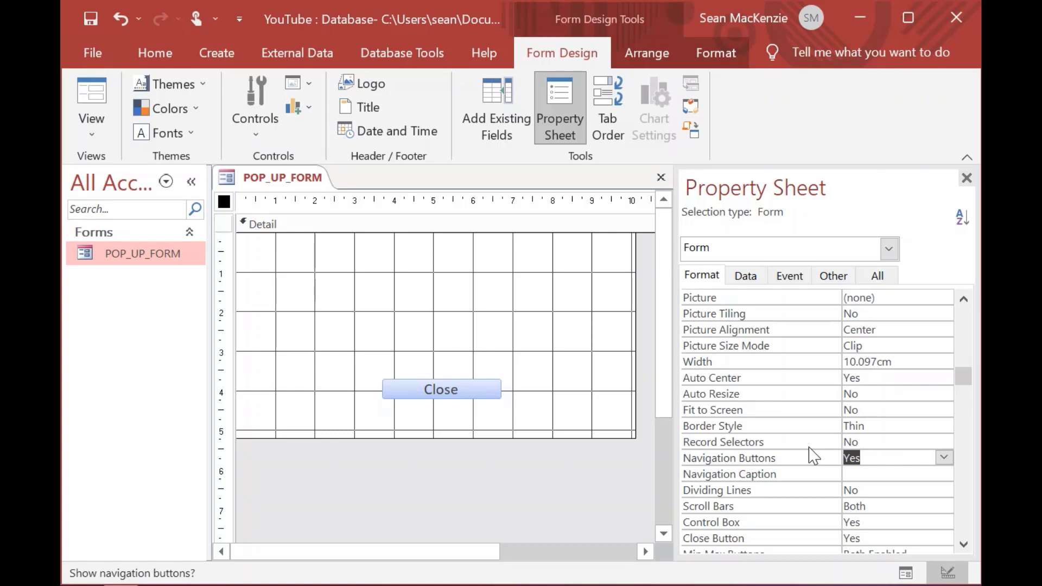
type("n")
key("Return")
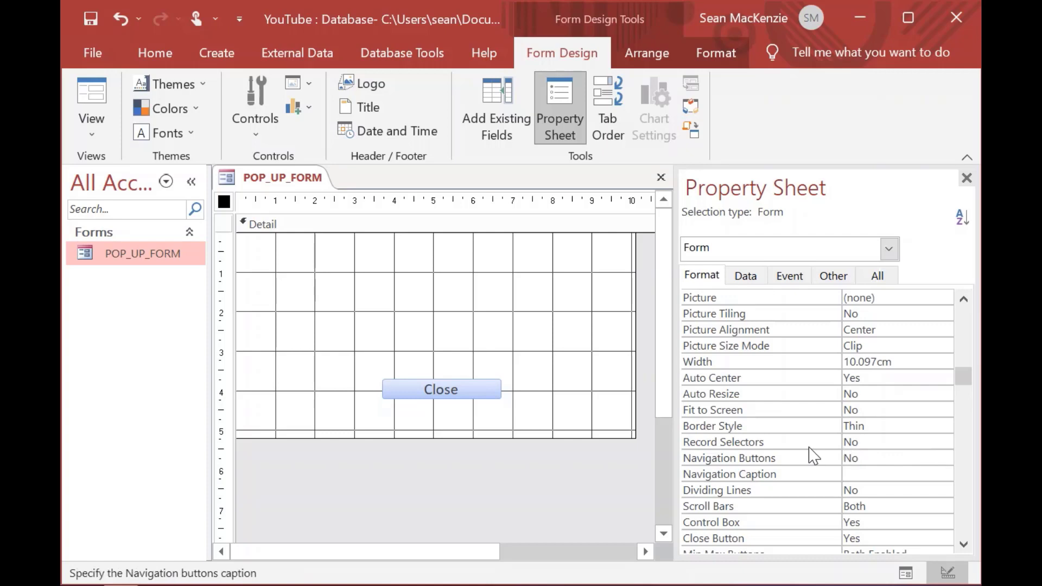
Step: Set the form's Scroll Bars property to Neither
key("Return")
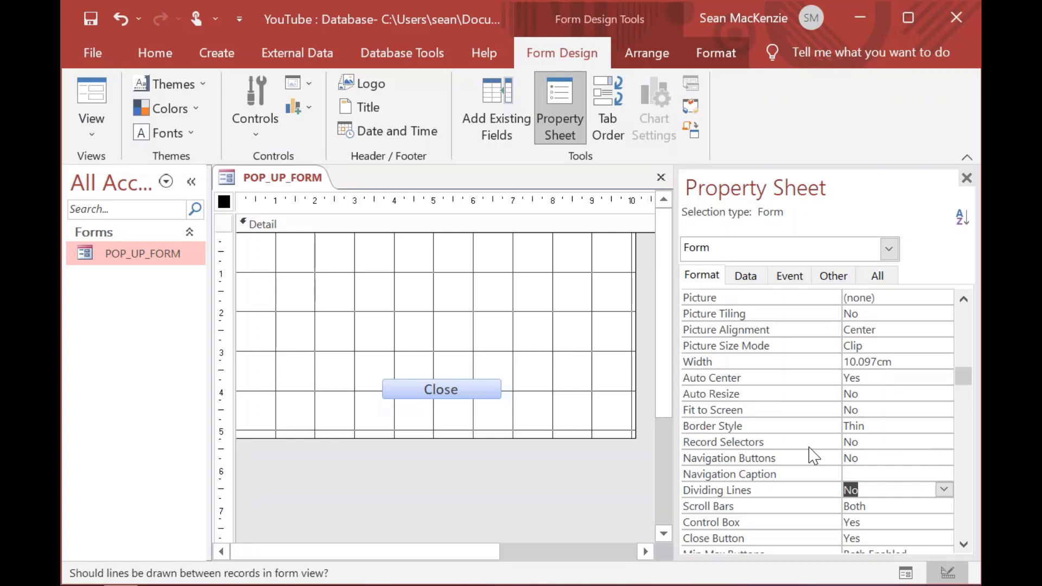
key("Return")
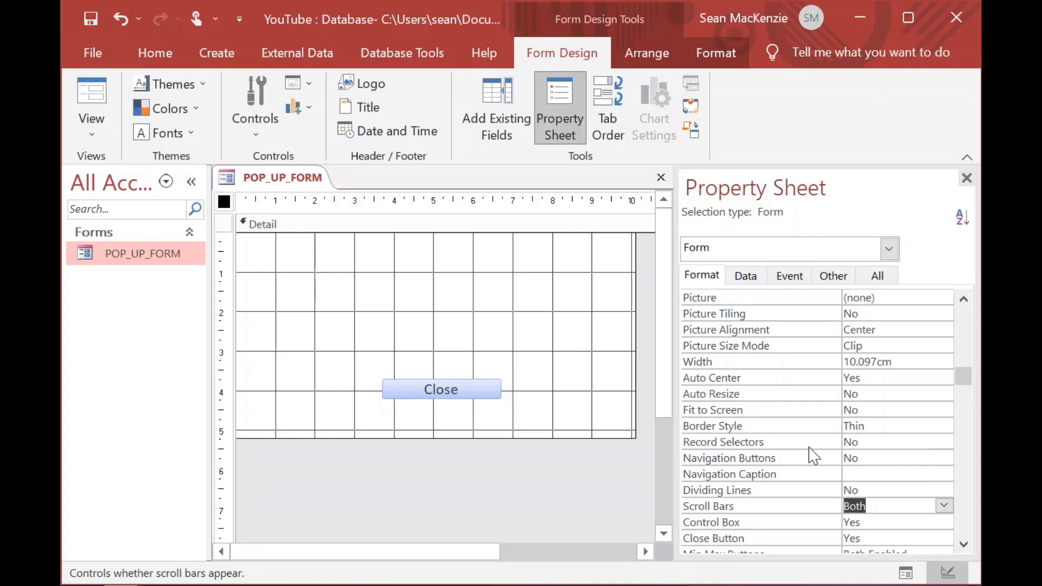
type("neither")
key("Return")
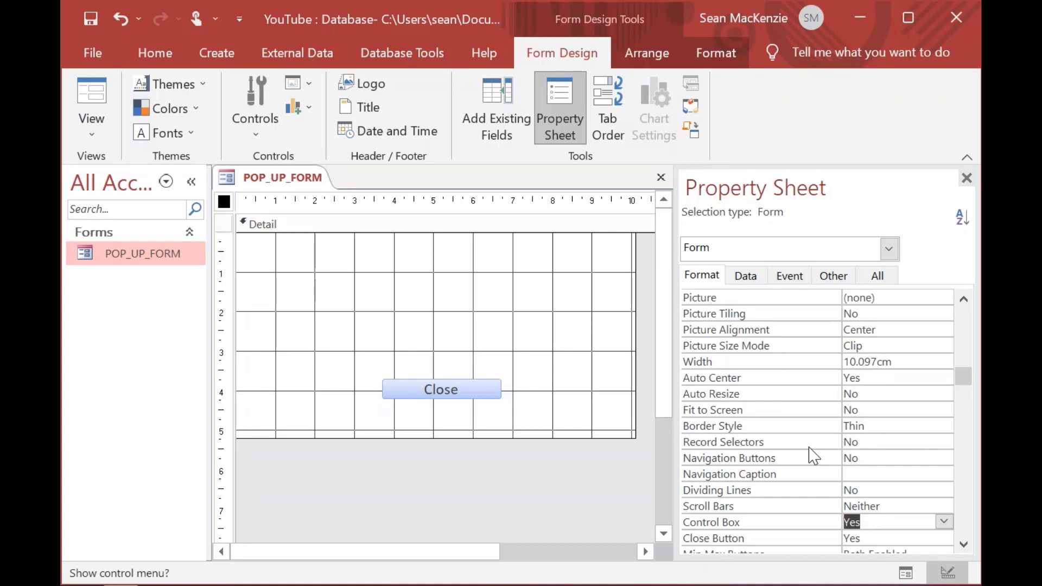
Step: Set the form's Control Box and Close Button properties to No
left_click(963, 544)
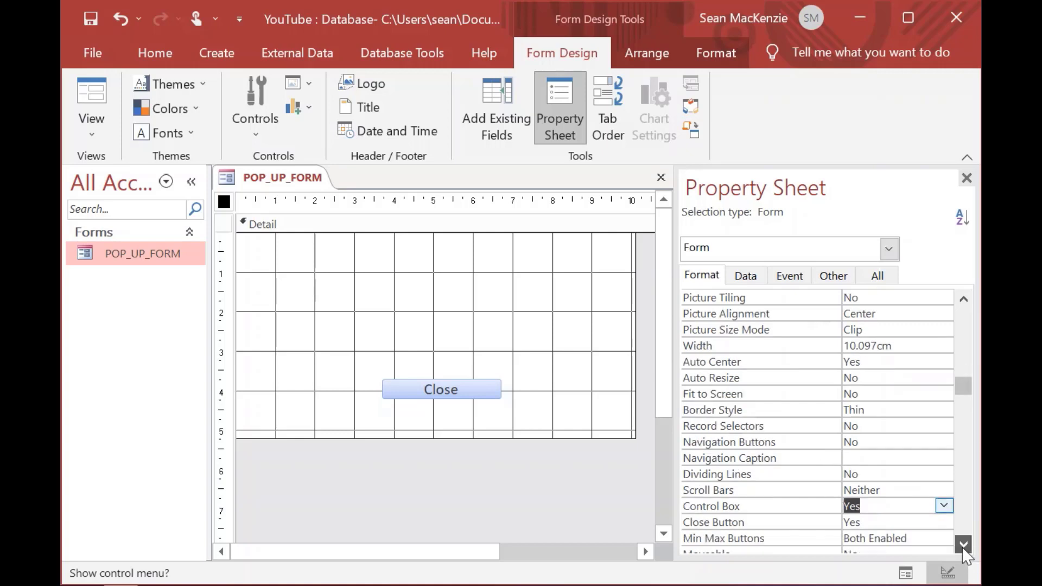
scroll(964, 544, "down", 3)
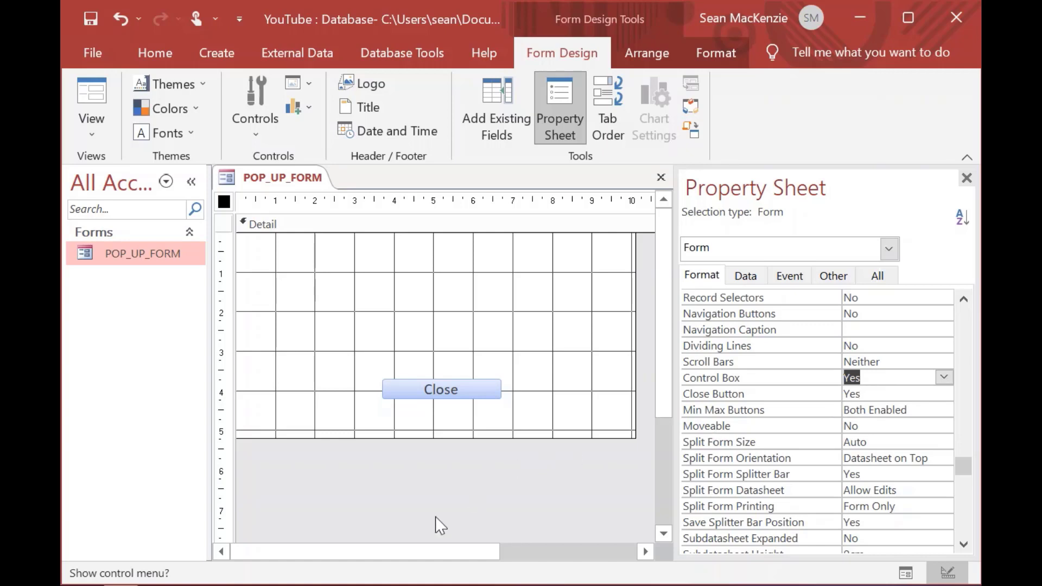
left_click(893, 378)
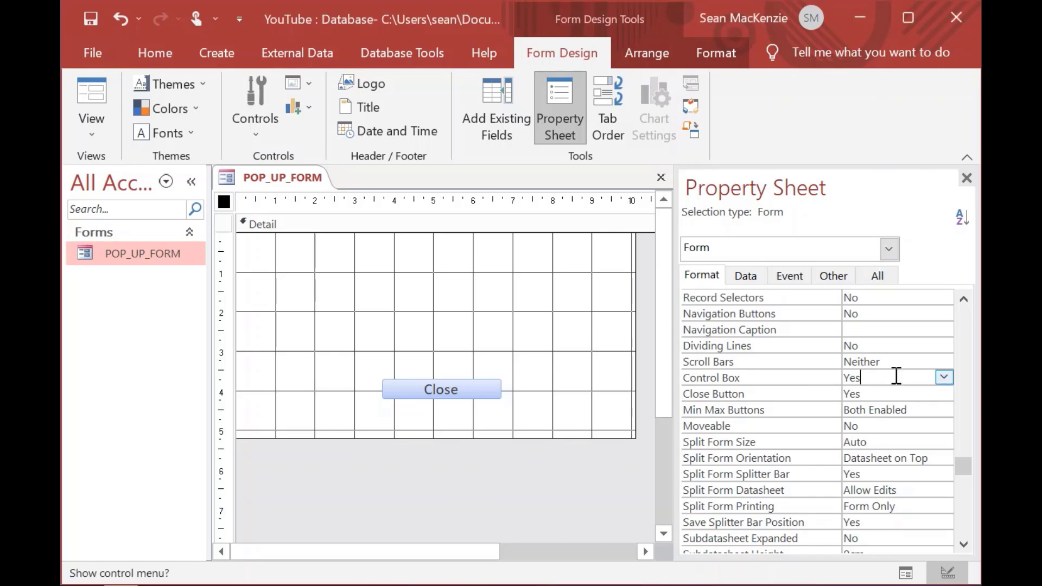
left_click(945, 378)
left_click(922, 409)
left_click(917, 394)
left_click(944, 393)
left_click(892, 425)
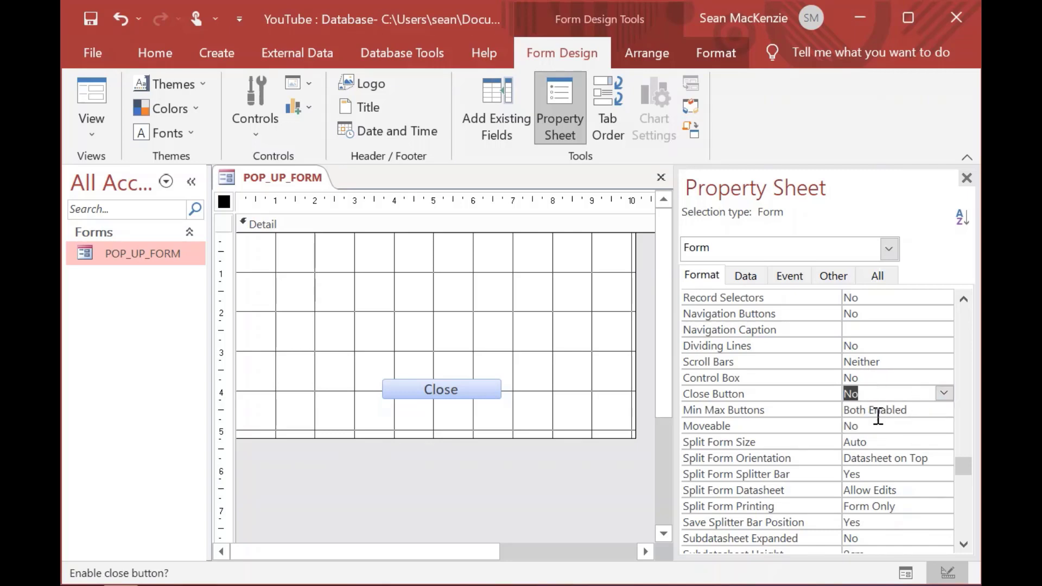
Step: Set the form's Min Max Buttons property to None
left_click(919, 410)
left_click(943, 410)
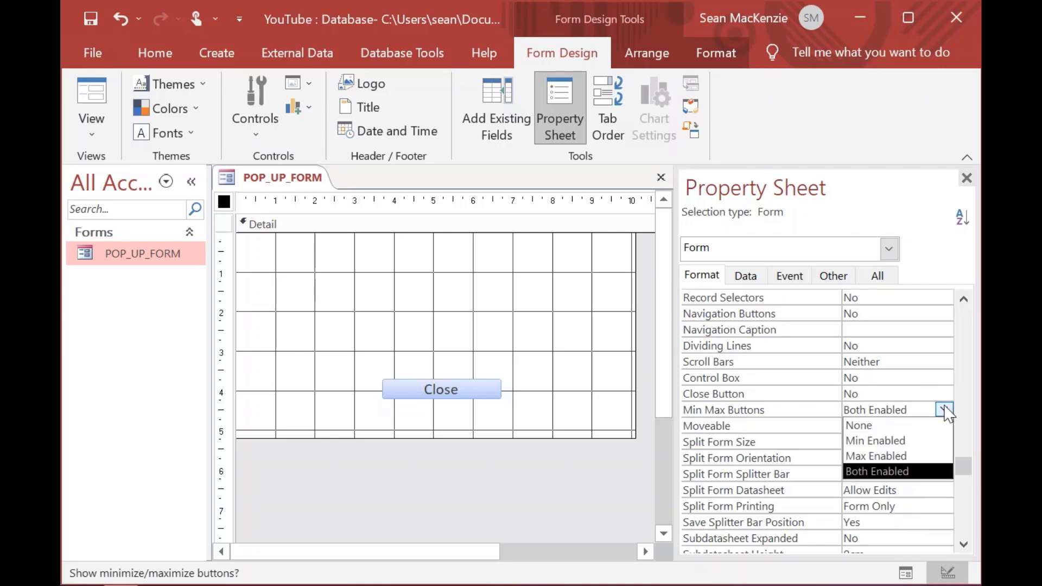
left_click(912, 426)
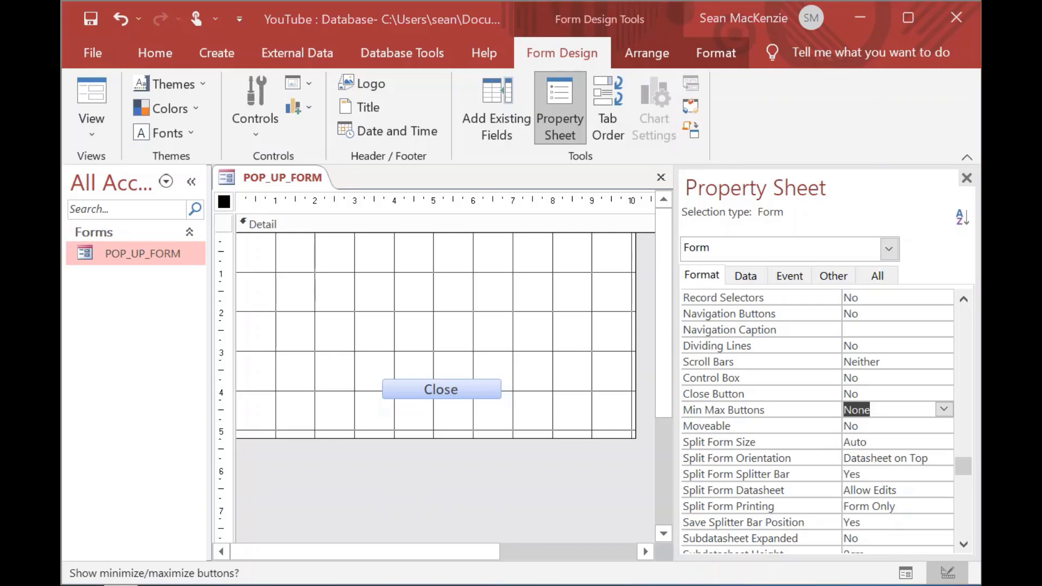
Step: Set the form's Pop Up property to Yes
left_click(964, 544)
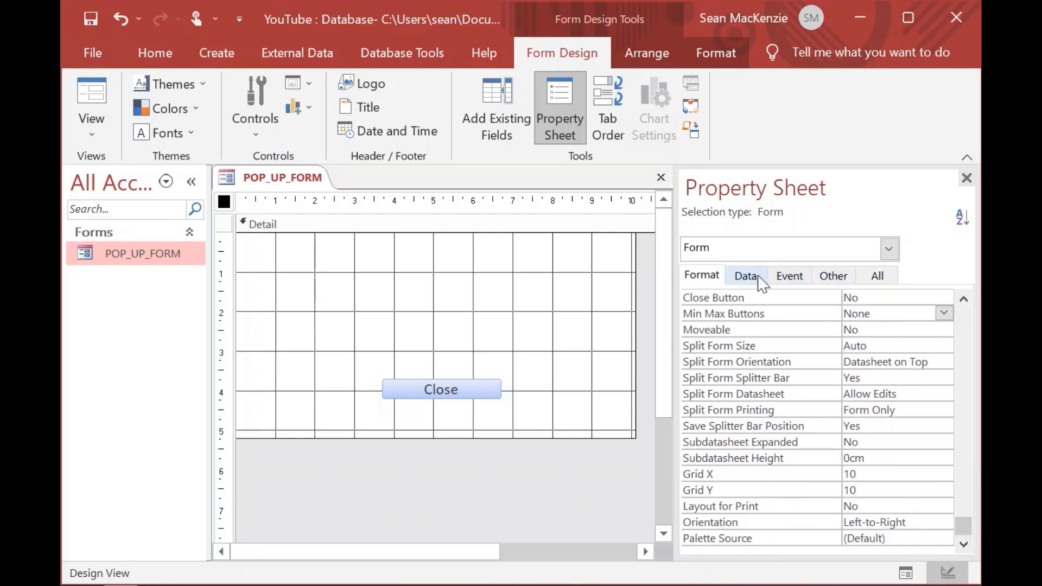
left_click(839, 276)
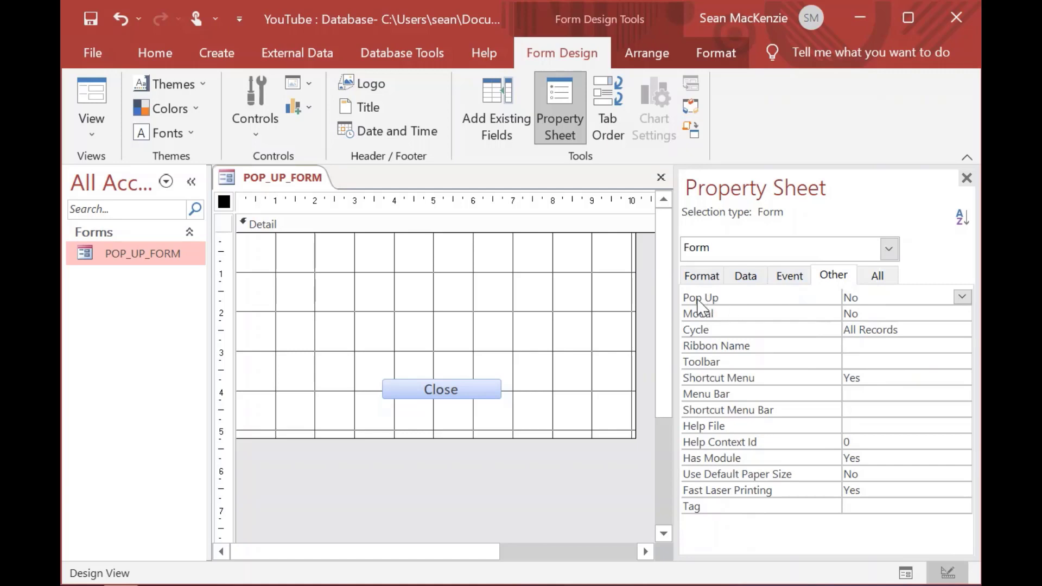
left_click(877, 298)
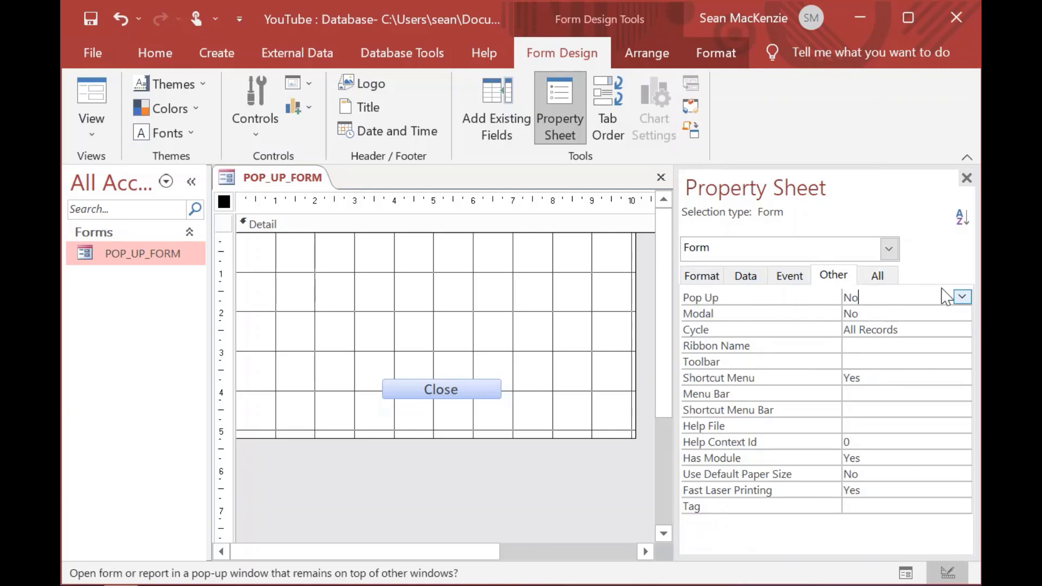
left_click(962, 297)
left_click(917, 310)
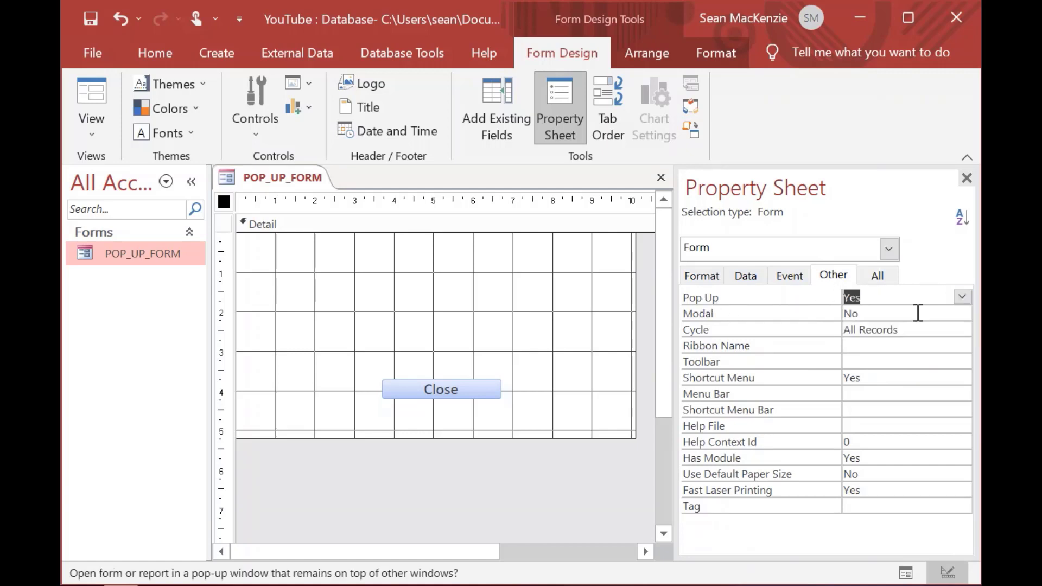
left_click(870, 314)
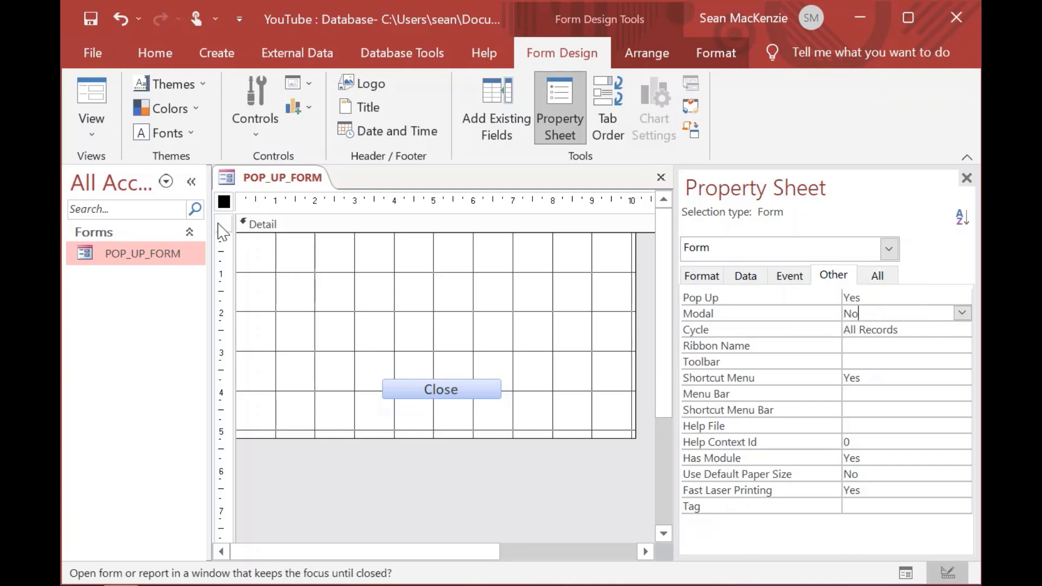
Step: Preview the pop-up form in Form View, test access to the navigation pane and ribbon while it is open, and close it with its Close button
left_click(92, 97)
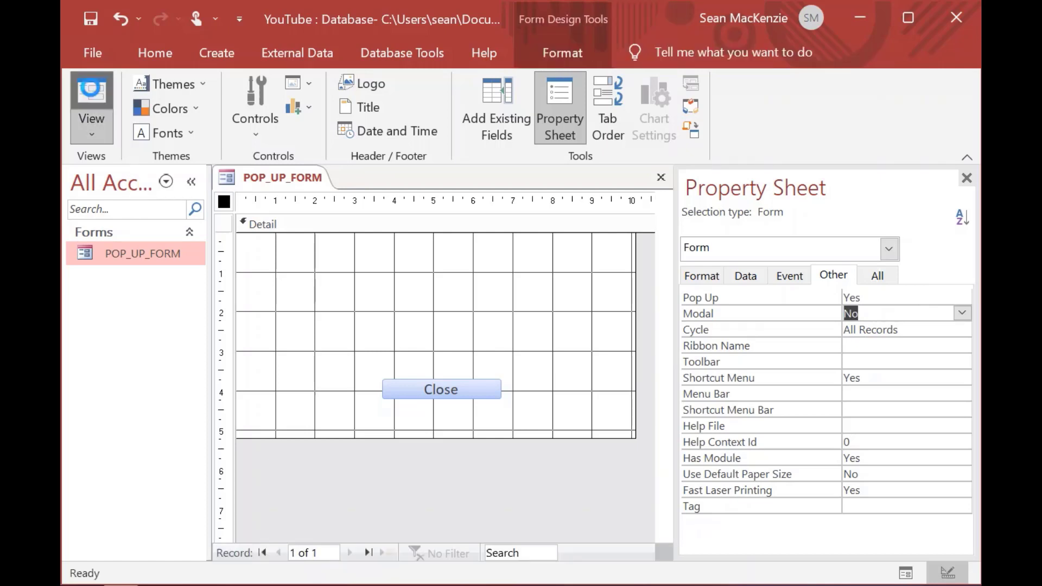
left_click_drag(431, 219, 461, 154)
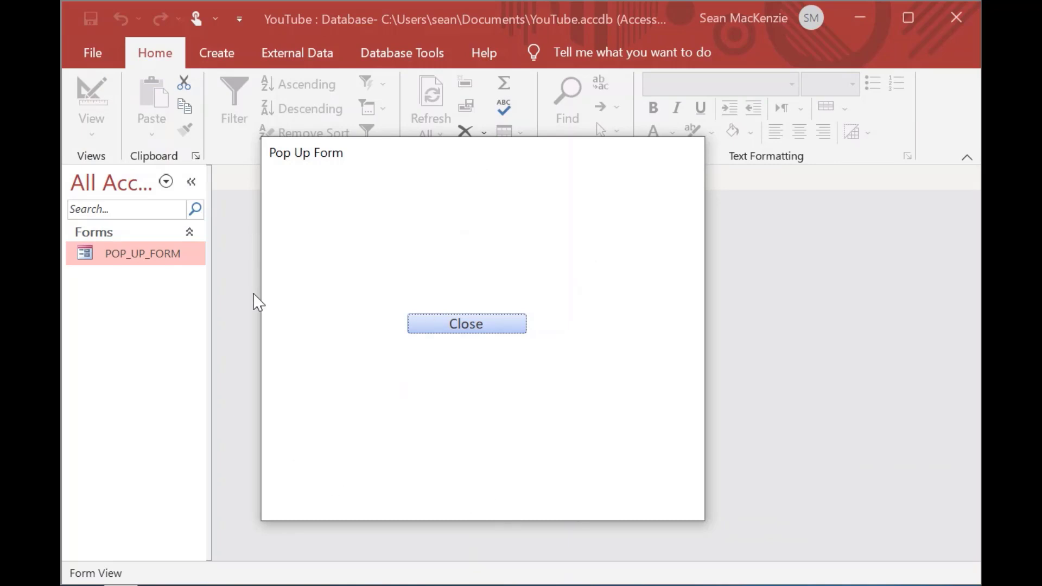
left_click(808, 236)
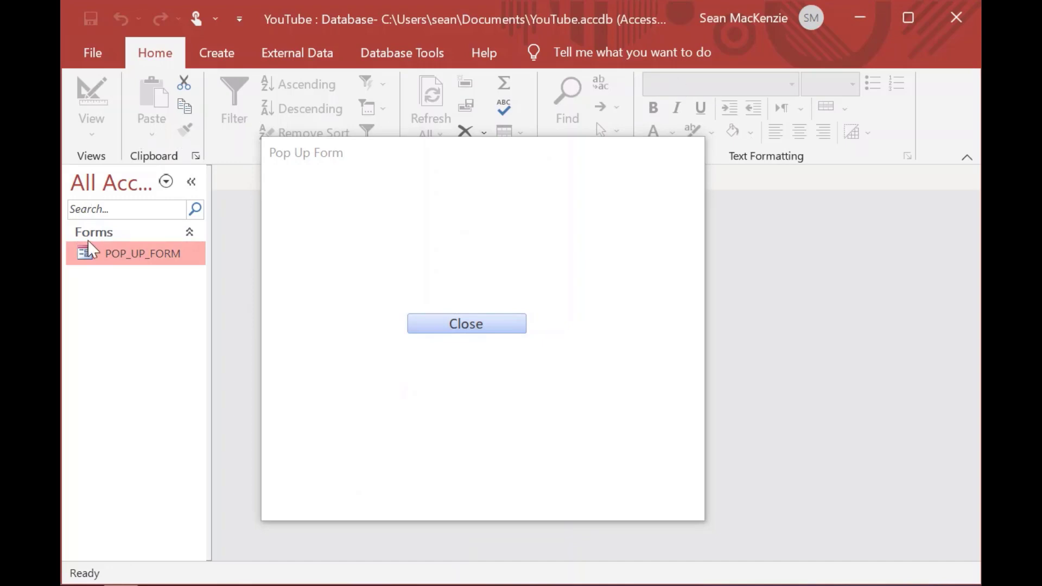
left_click(109, 210)
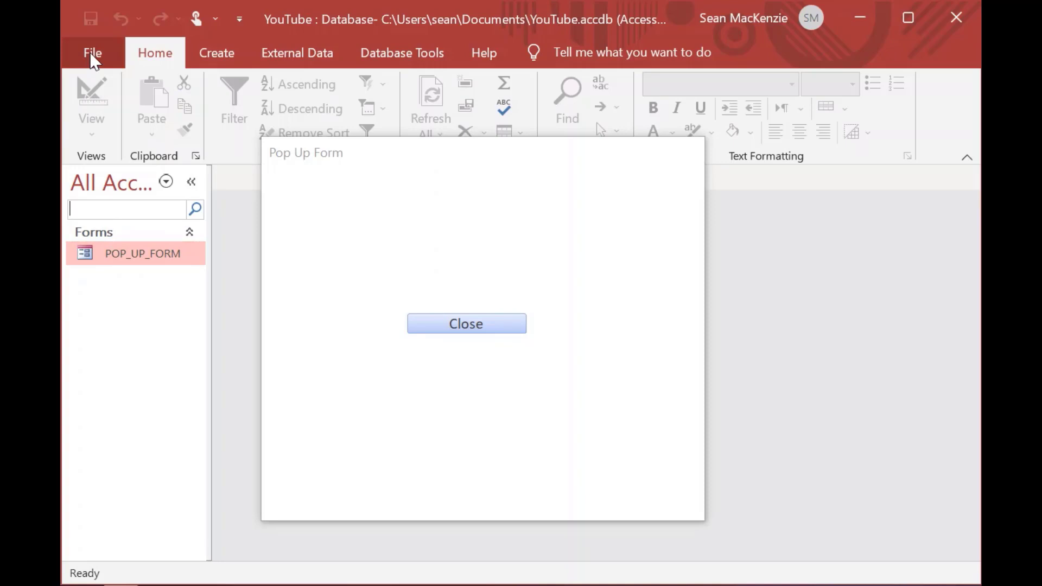
left_click(239, 57)
left_click(293, 53)
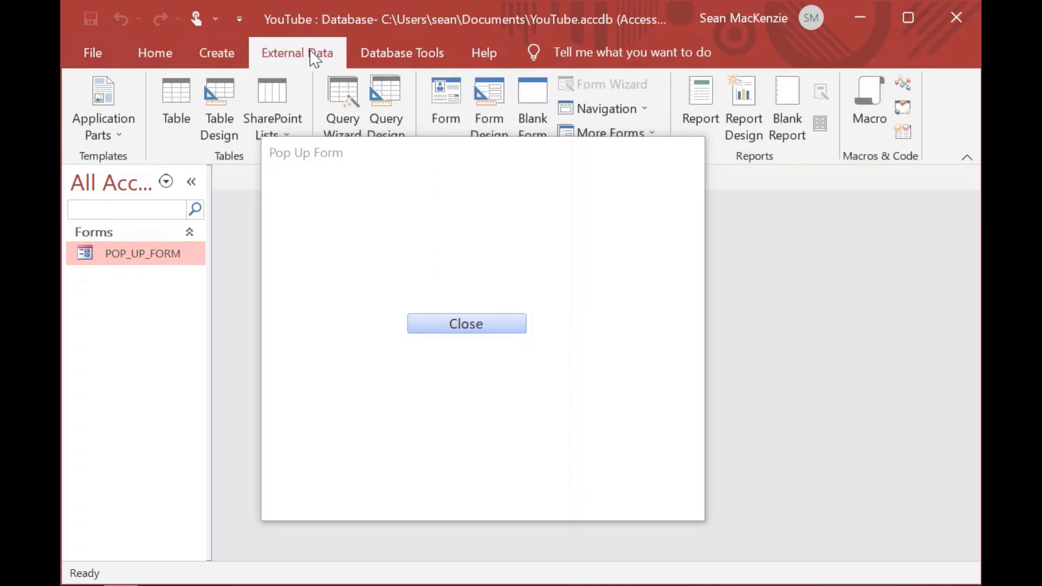
left_click(402, 52)
left_click(313, 48)
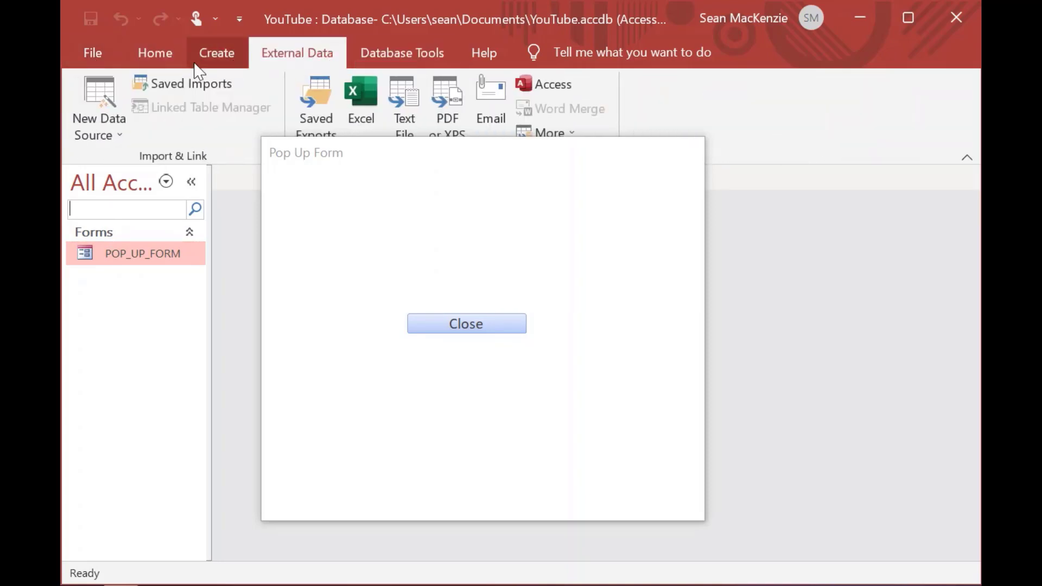
left_click(204, 63)
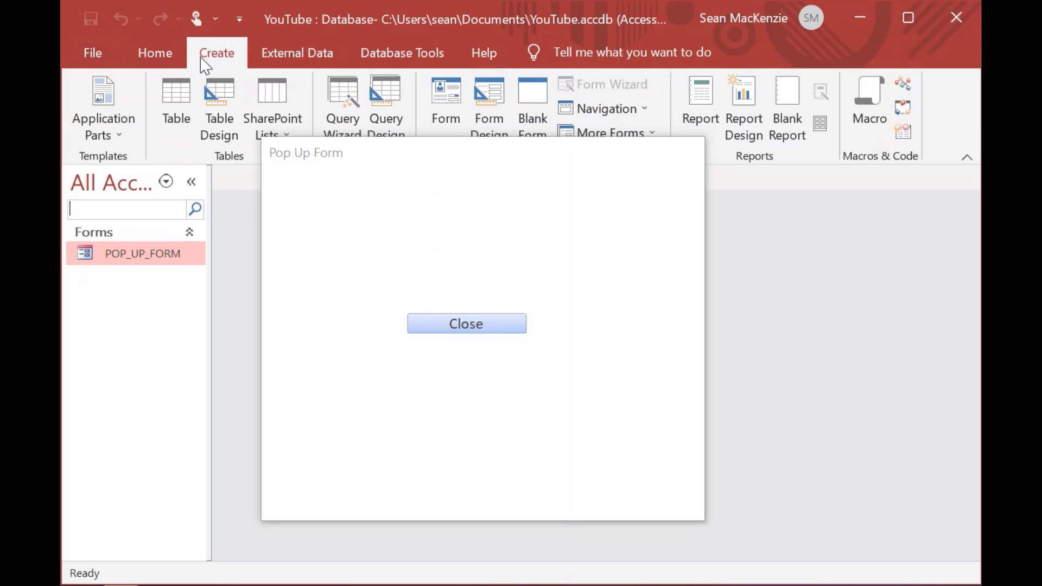
left_click(457, 324)
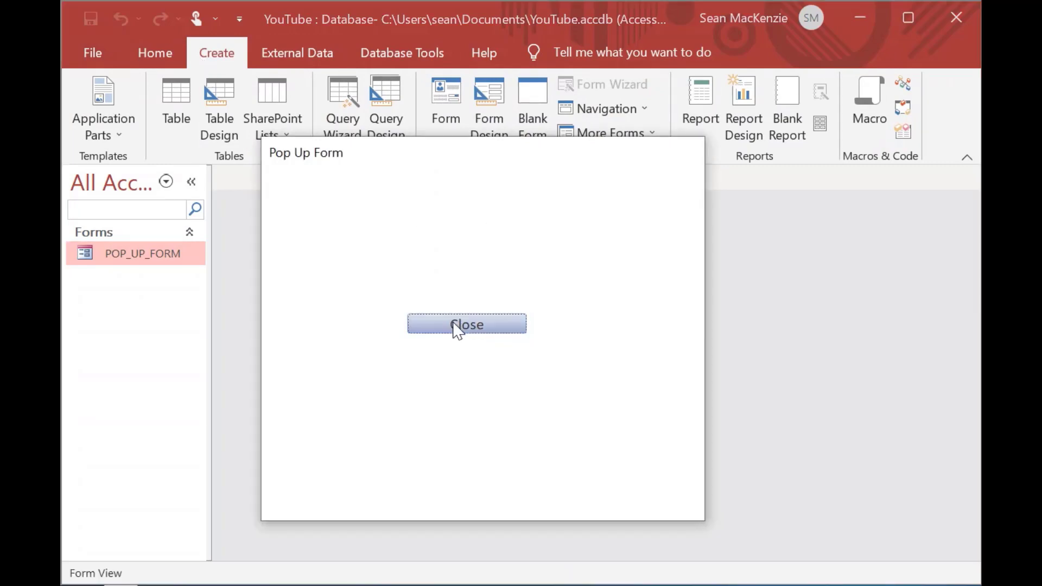
Step: Reopen POP_UP_FORM in Design View and set its Modal property to Yes
right_click(86, 264)
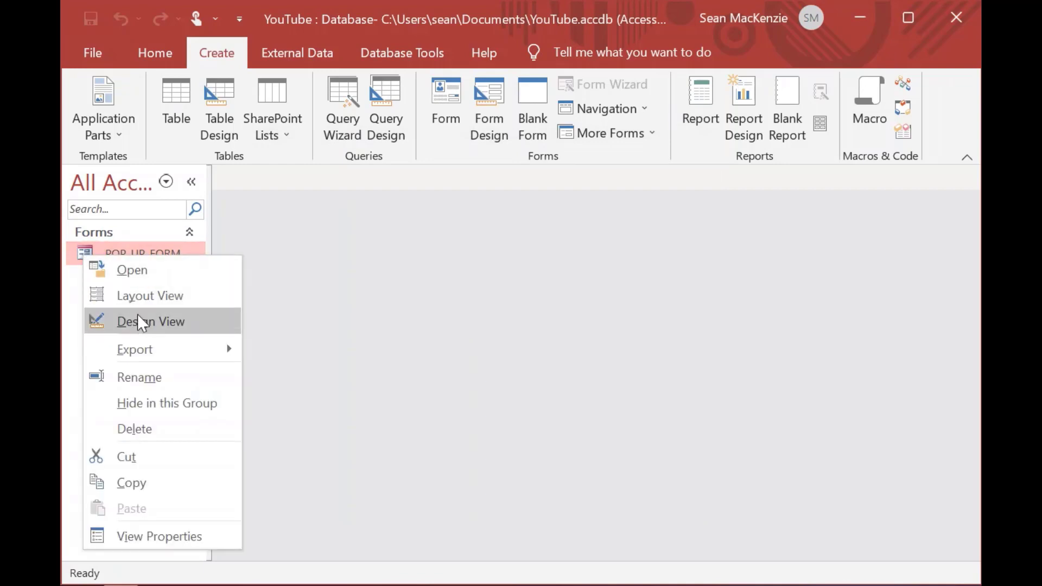
left_click(139, 320)
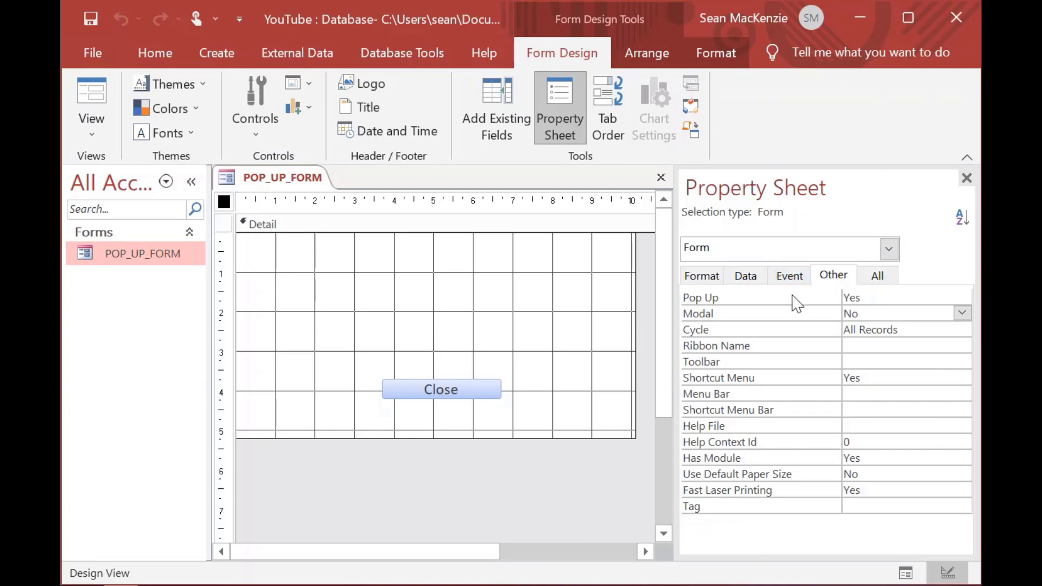
left_click(872, 314)
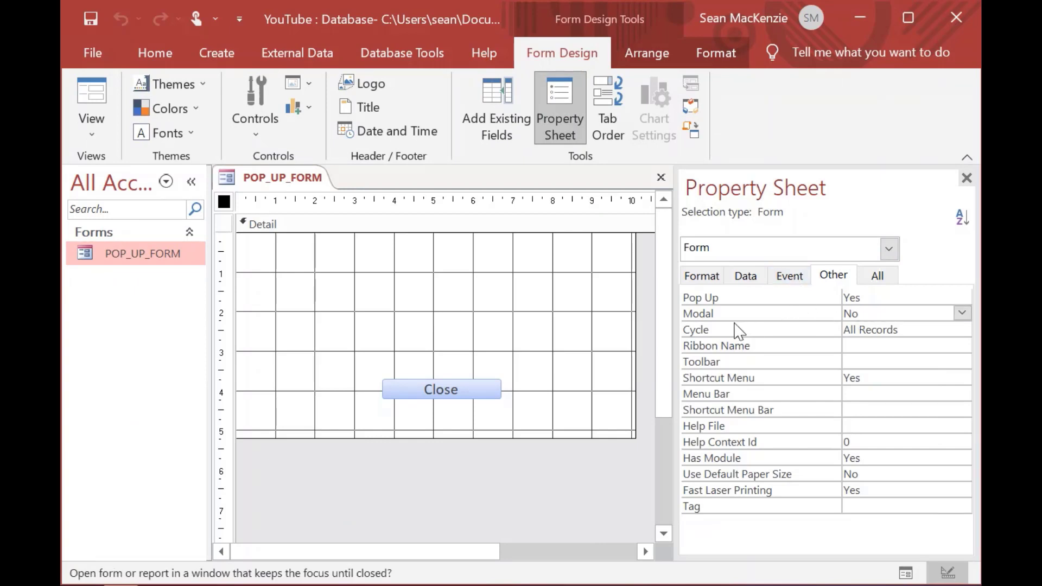
left_click(963, 314)
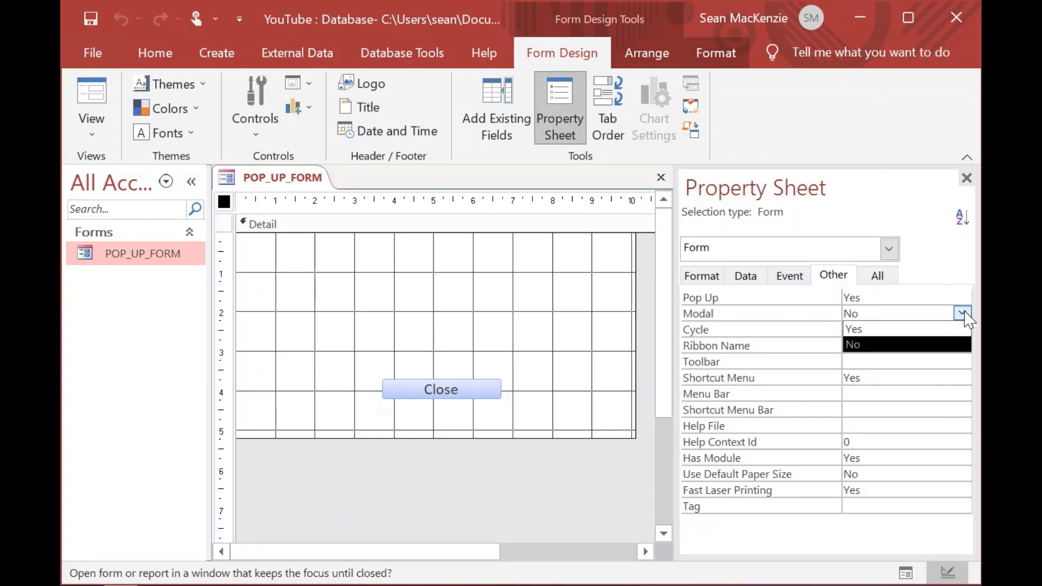
left_click(898, 330)
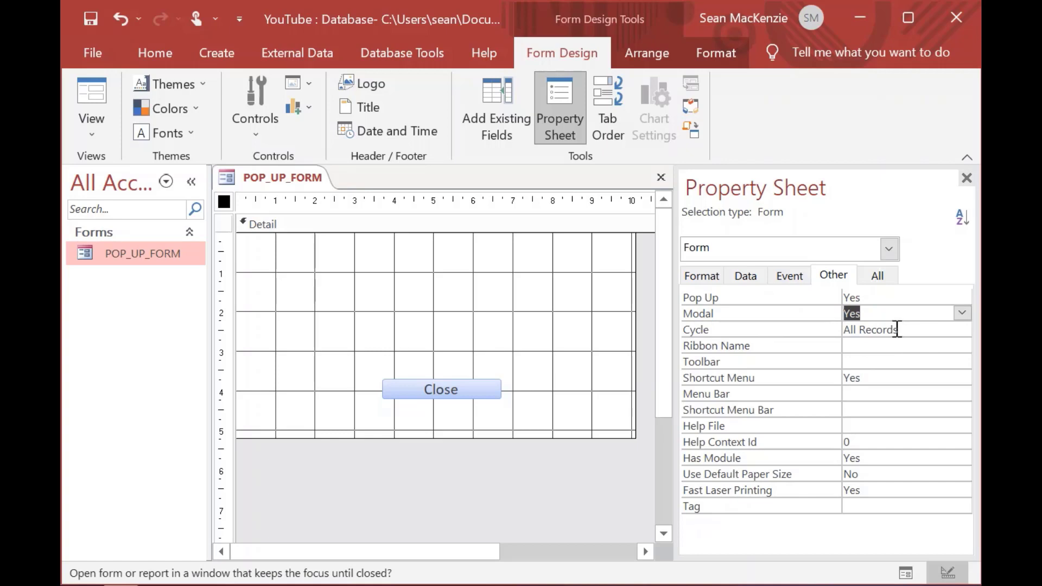
left_click(905, 330)
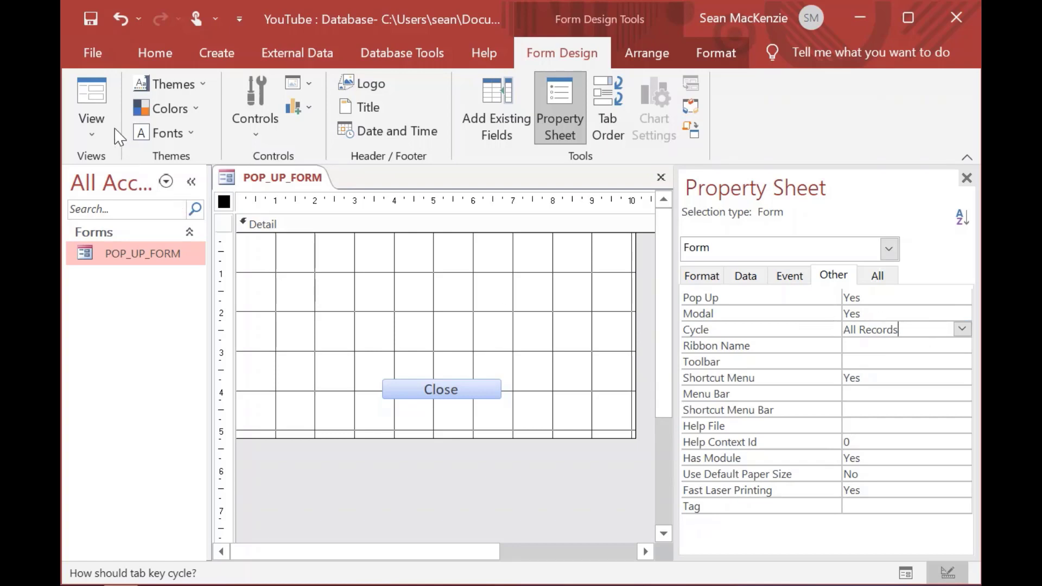
Step: Preview the modal form in Form View, test access to the main window behind it, and close it with its Close button
left_click(91, 101)
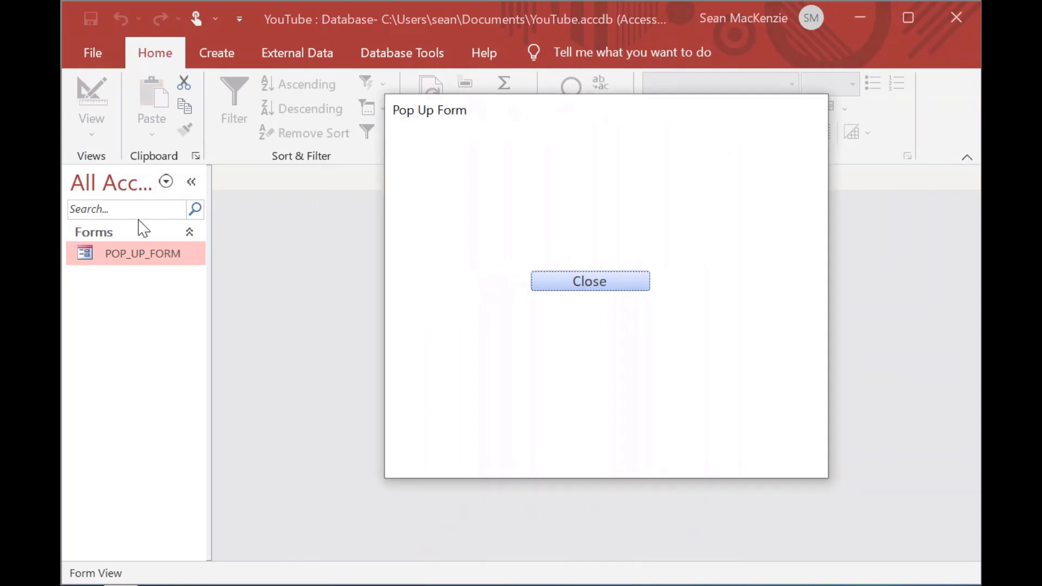
left_click(138, 239)
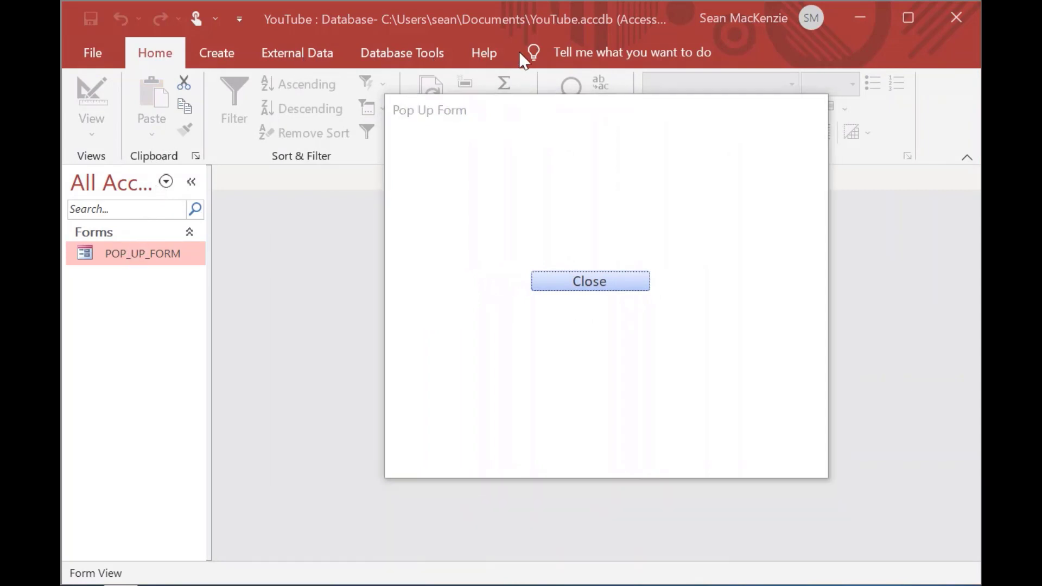
left_click(282, 242)
left_click(177, 265)
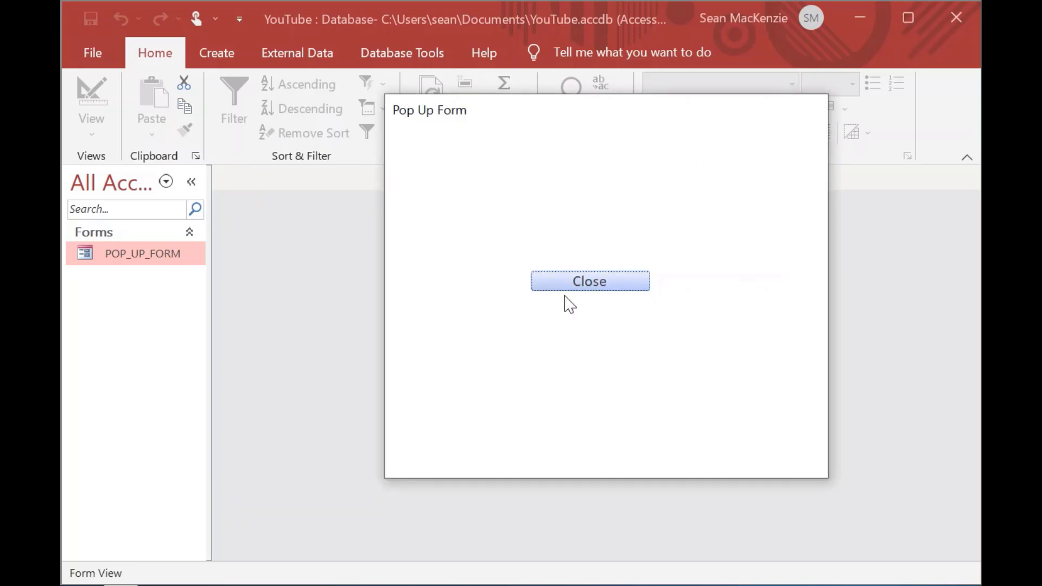
left_click(583, 282)
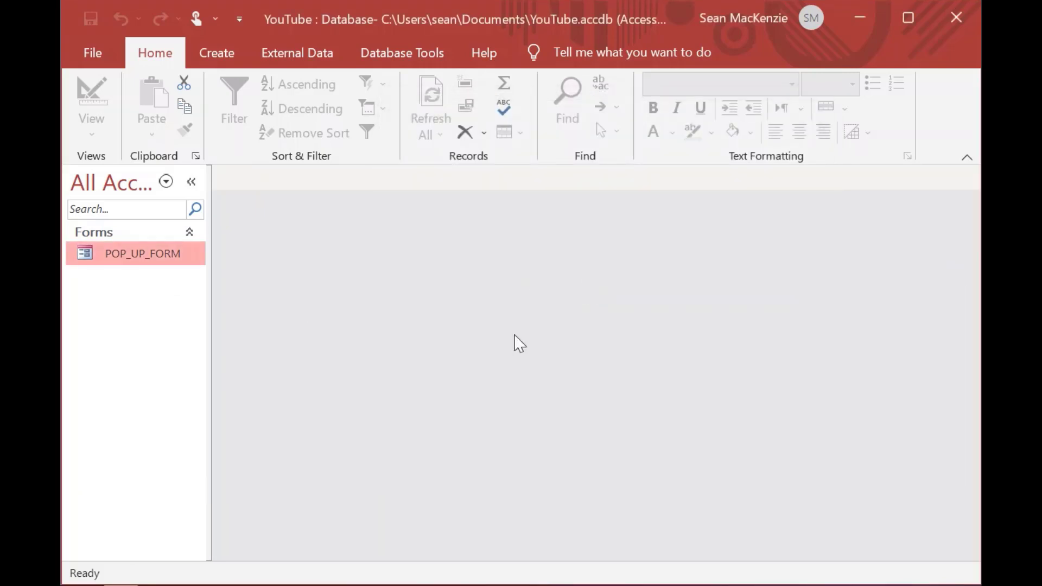
Step: Reopen POP_UP_FORM in Design View and move the Close button down to about the 4 cm mark of the Detail section
right_click(96, 255)
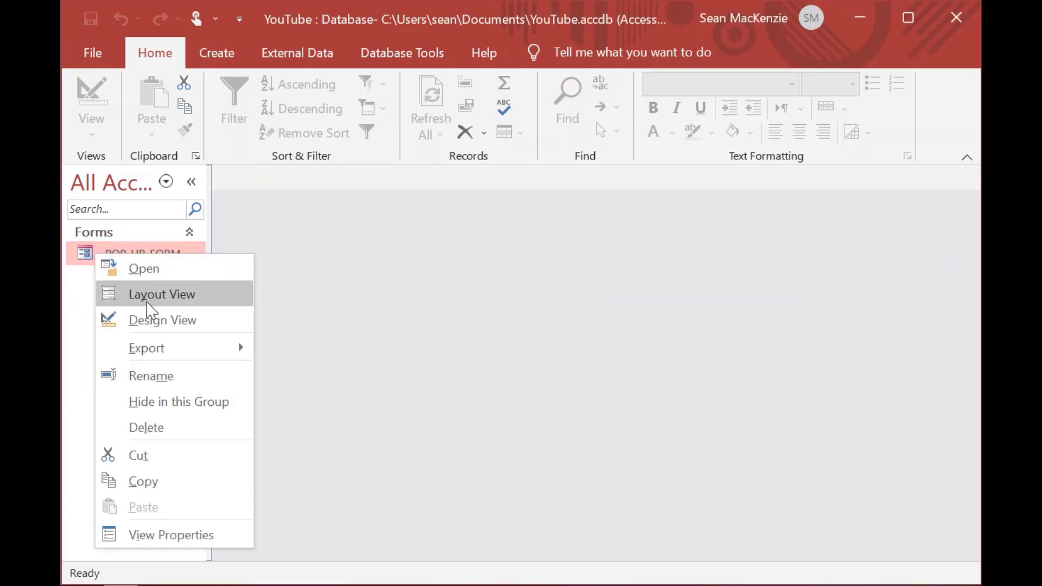
left_click(152, 319)
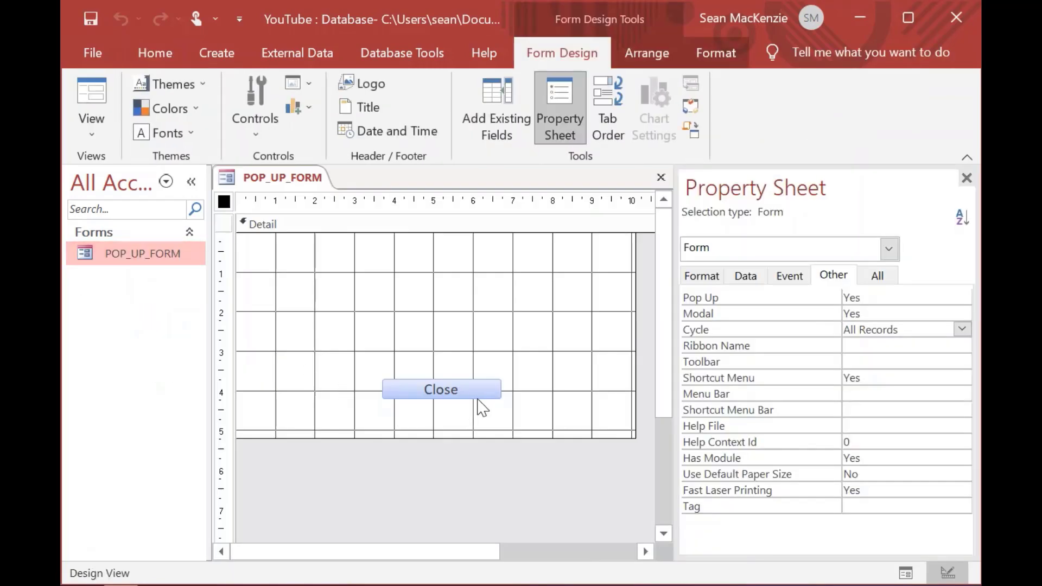
left_click(453, 404)
left_click_drag(445, 389, 445, 402)
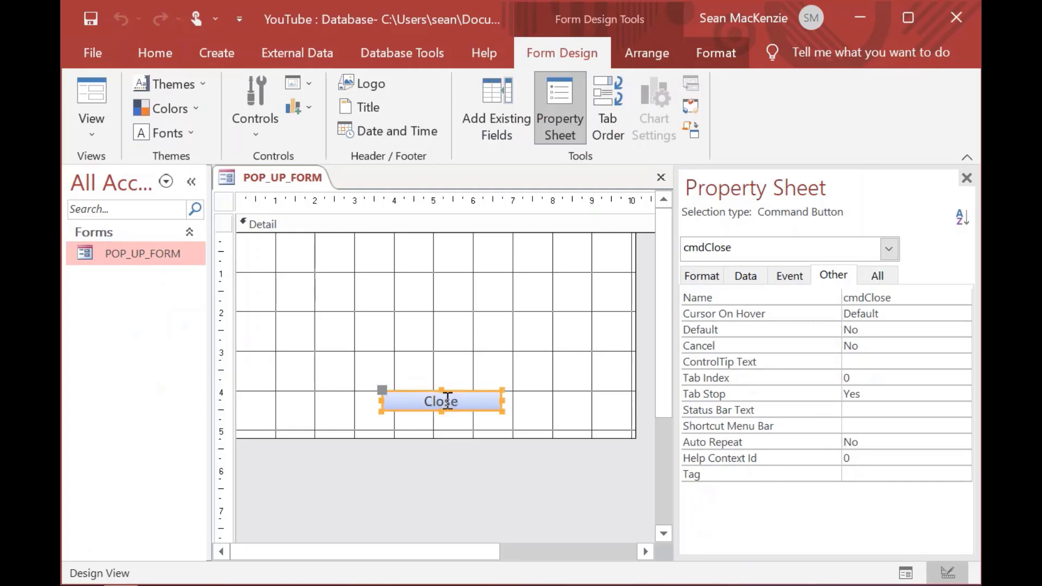
left_click(497, 311)
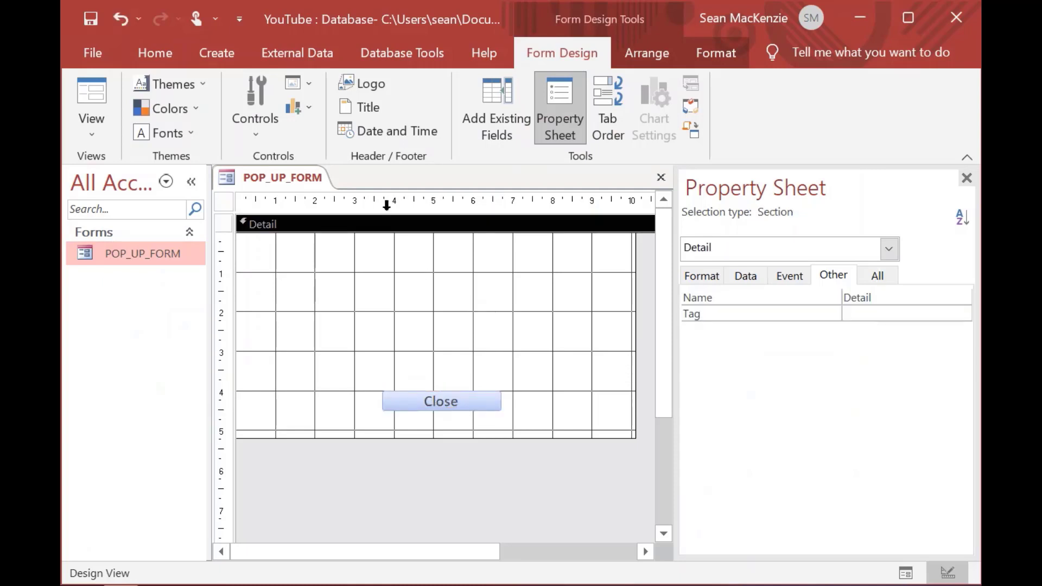
Step: Add an unbound text box near the top of the Detail section, starting at about 4.7 cm on the horizontal ruler
left_click(216, 53)
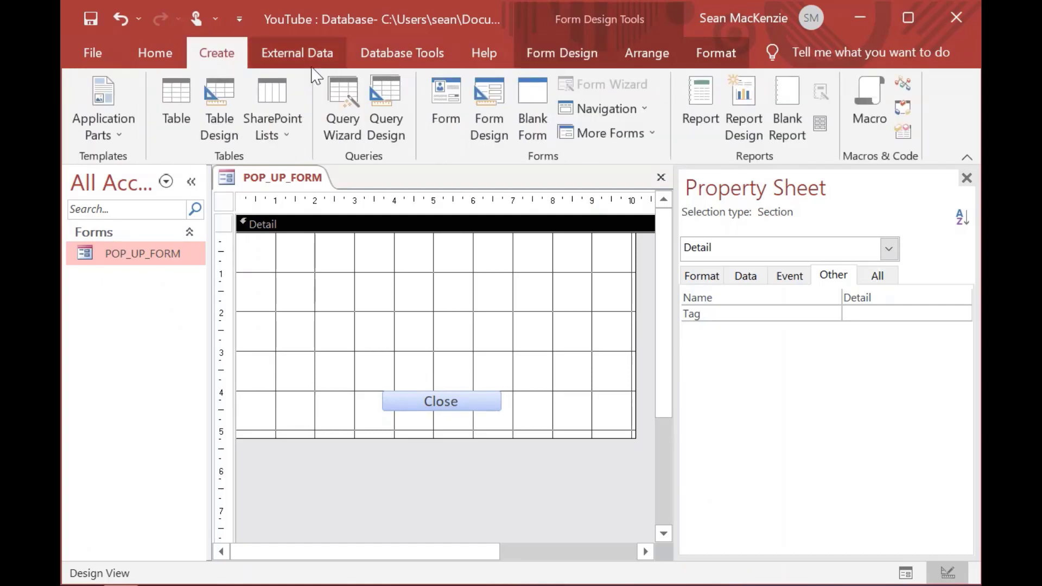
left_click(542, 52)
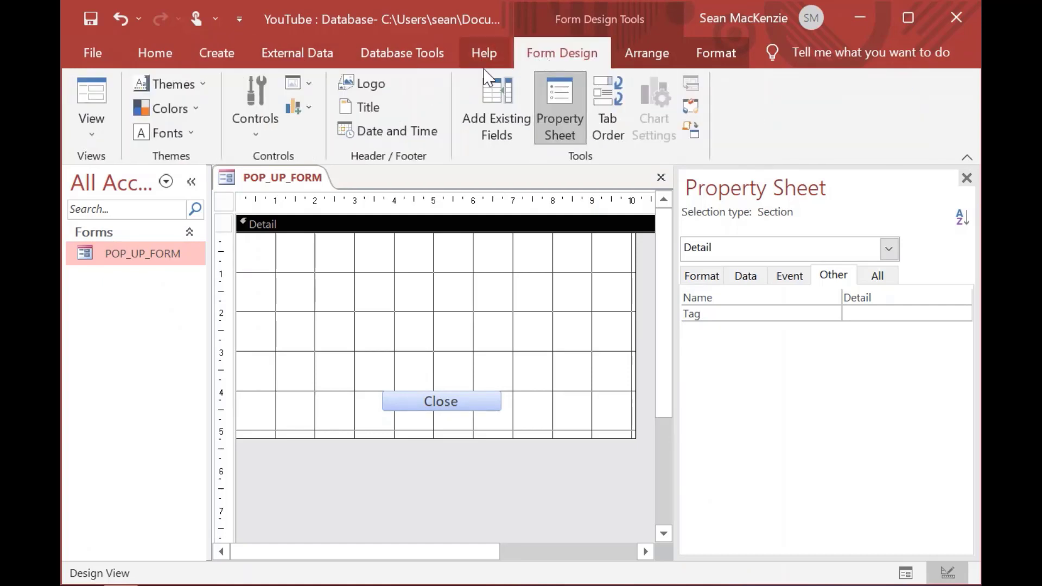
left_click(268, 113)
left_click(307, 173)
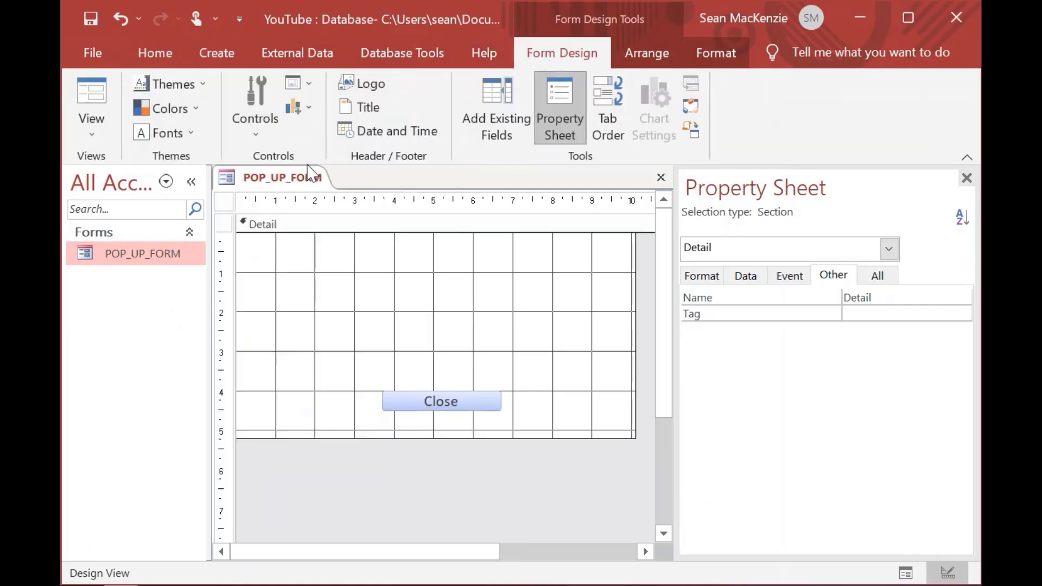
left_click(421, 256)
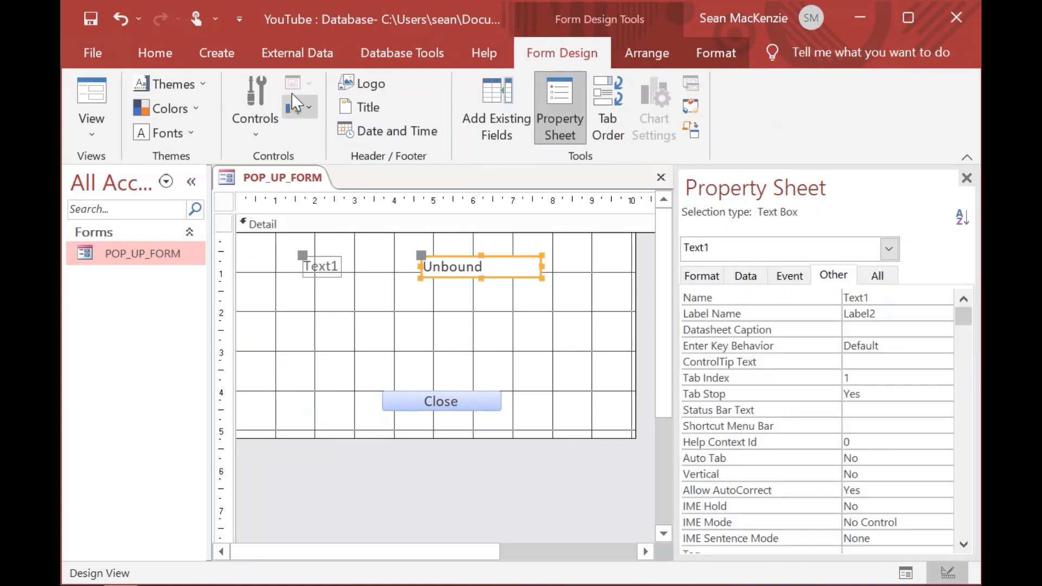
Step: Add a second unbound text box directly below the first one, about 1.4 cm from the top of the Detail section
left_click(256, 108)
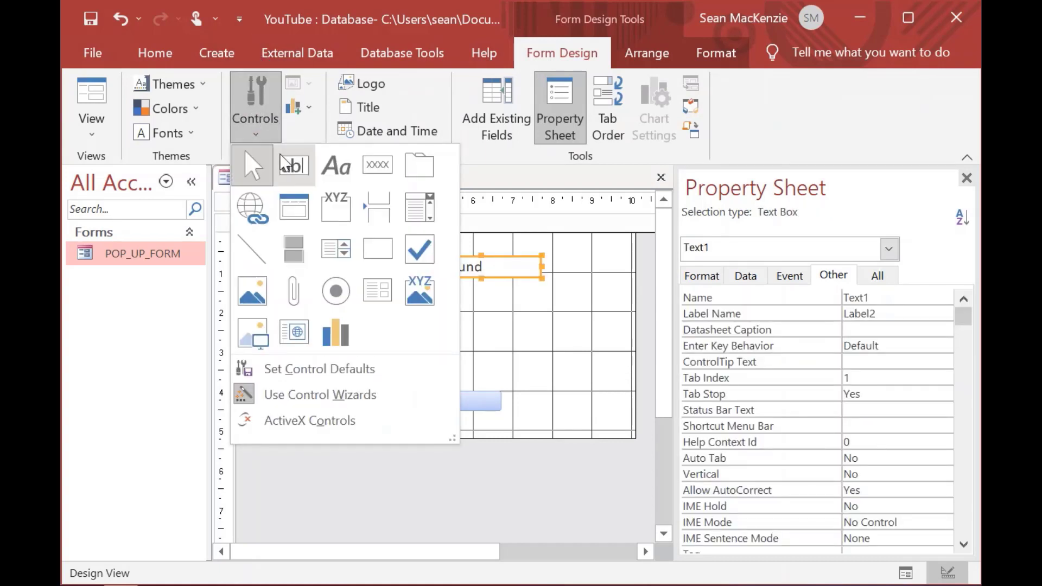
left_click(287, 163)
left_click(426, 288)
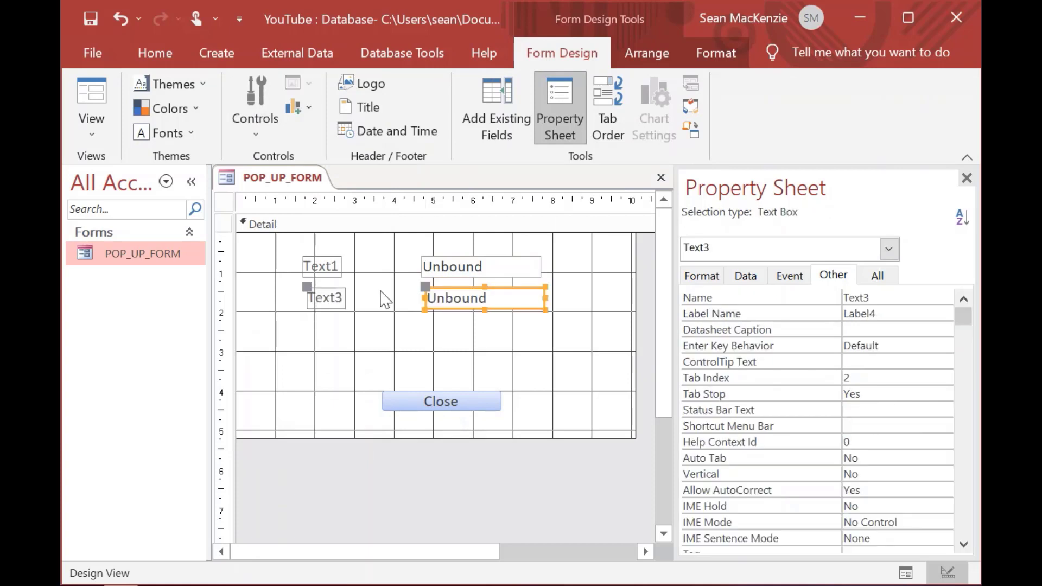
Step: Add a command button without the wizard beside the Close button, at about the 4 cm mark of the Detail section
left_click(257, 133)
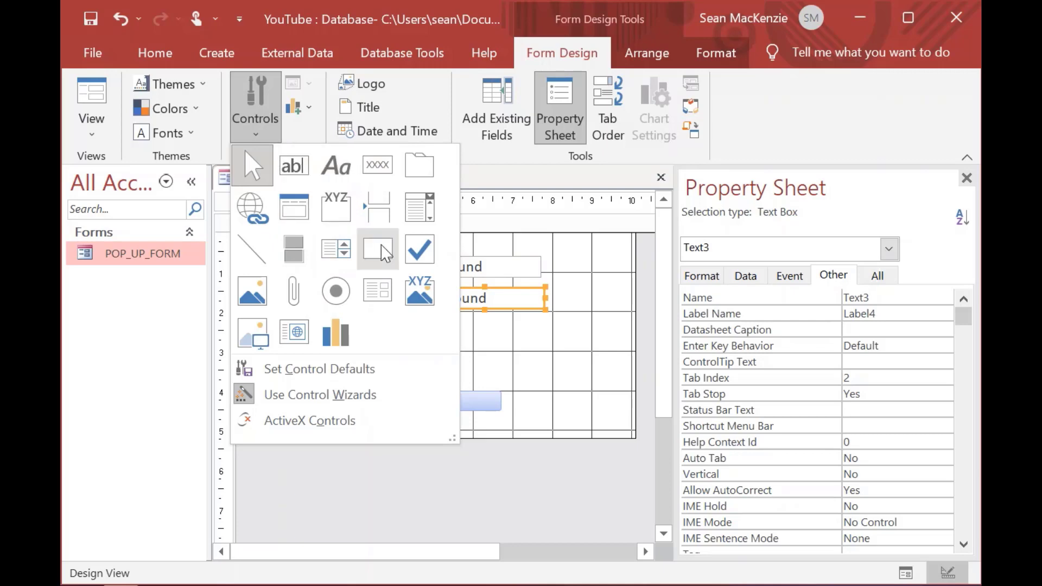
left_click(378, 165)
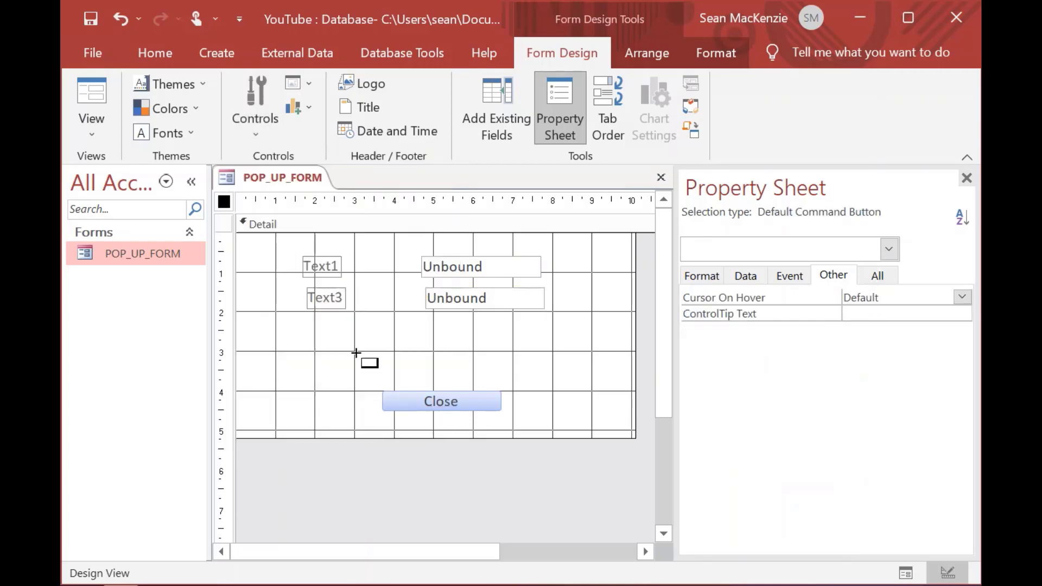
left_click_drag(283, 391, 403, 411)
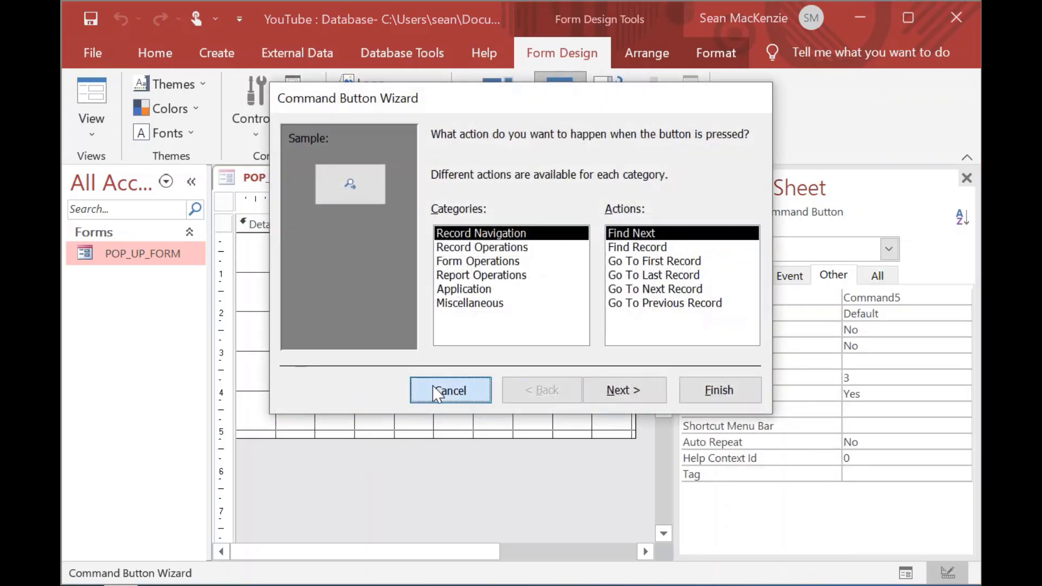
left_click(452, 389)
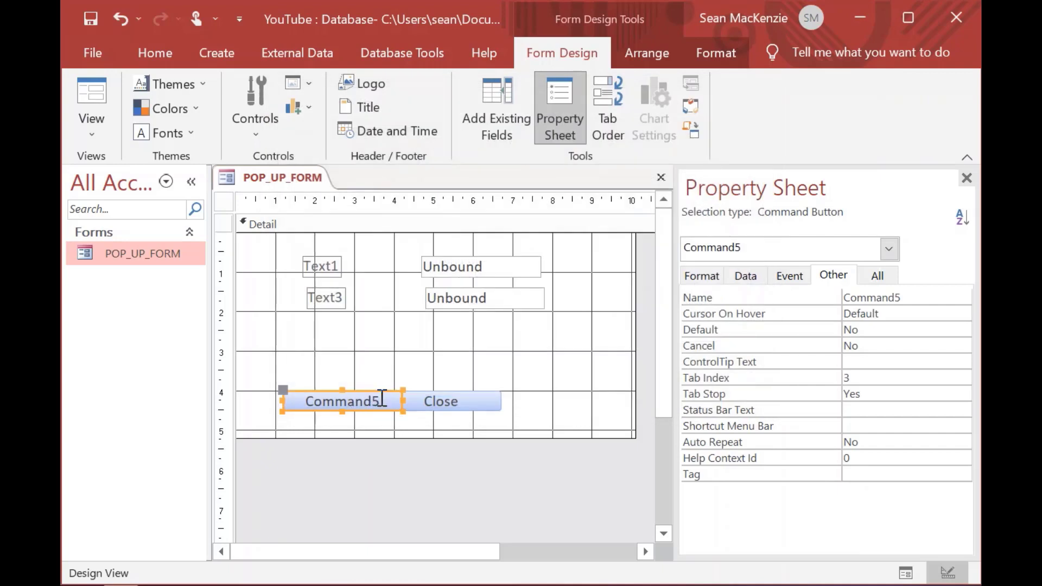
Step: Change the new command button's caption to OK
left_click(383, 401)
left_click_drag(380, 400, 270, 378)
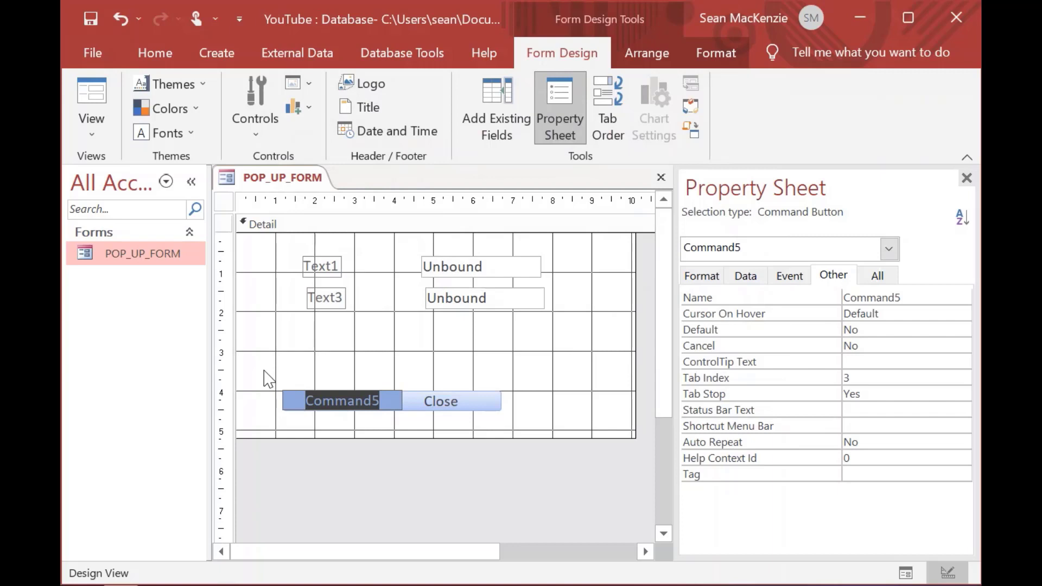
type("OK")
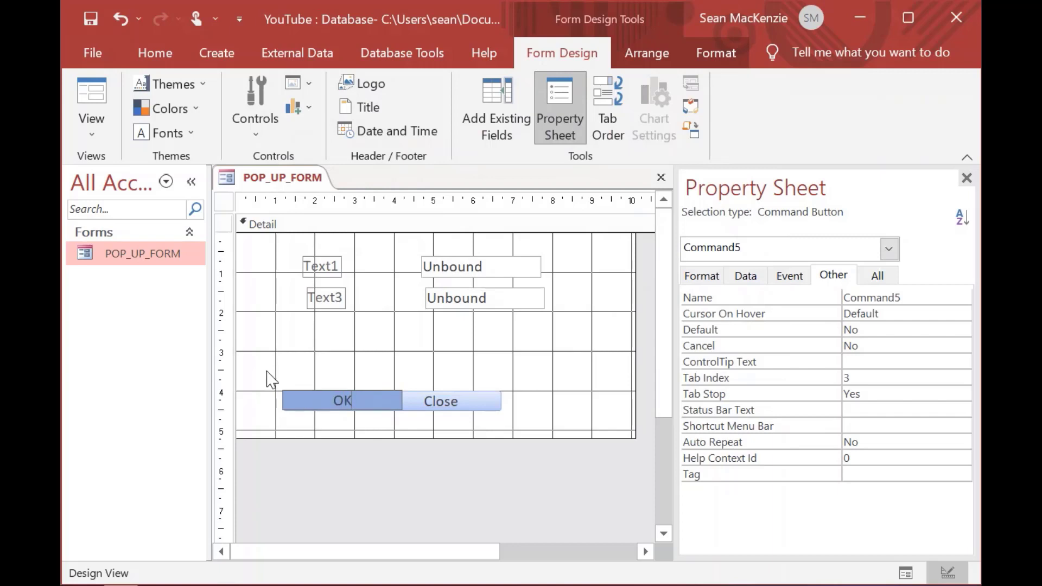
left_click(430, 361)
Step: Space the two buttons apart, with OK starting at about 0.7 cm and Close at about 4.3 cm on the horizontal ruler
left_click_drag(344, 411, 324, 401)
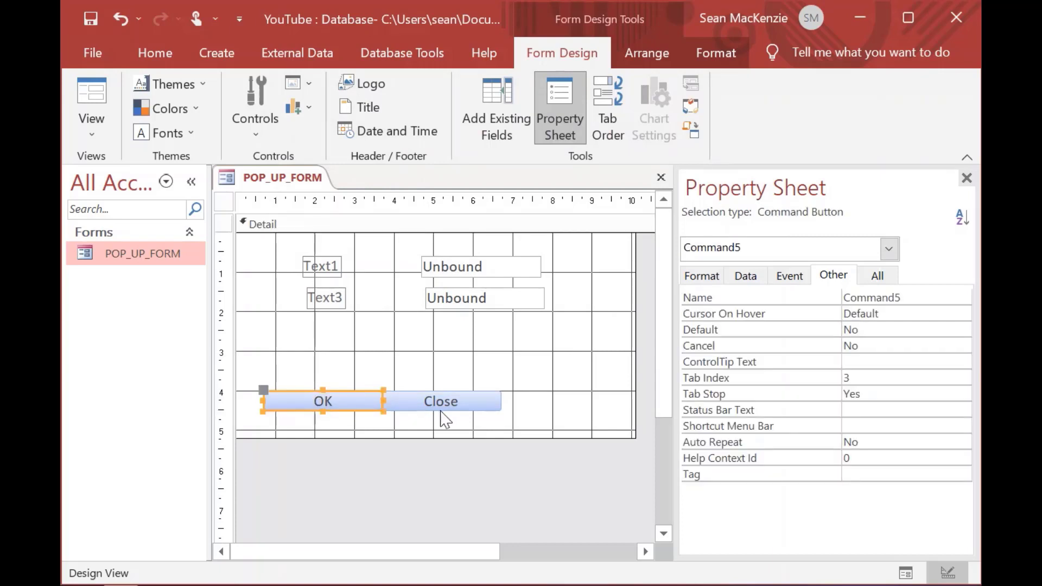
left_click(459, 402)
left_click_drag(468, 403, 490, 402)
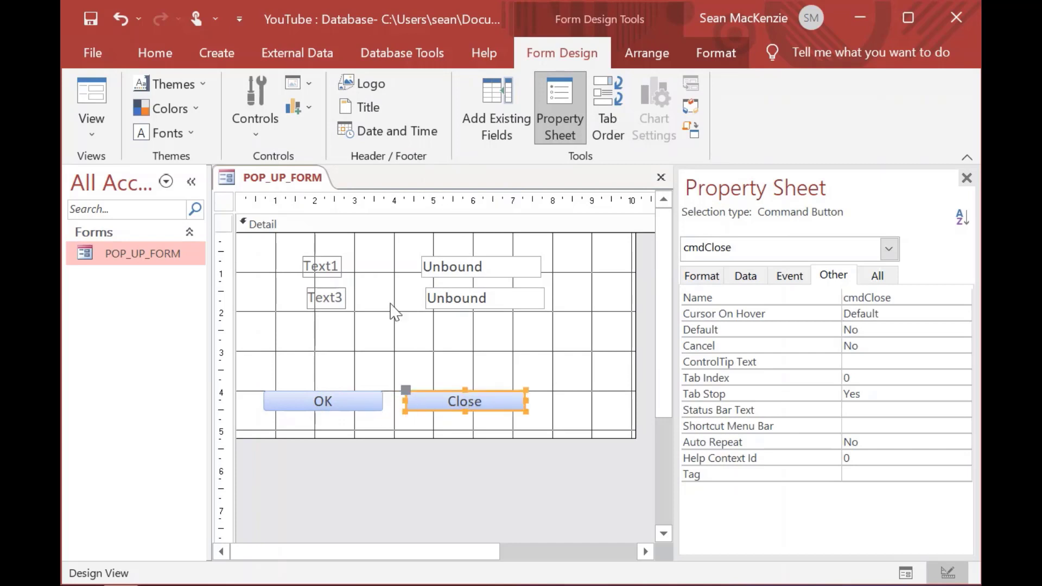
Step: Shift the second text box and its label horizontally to line up with the first text box
left_click(435, 296)
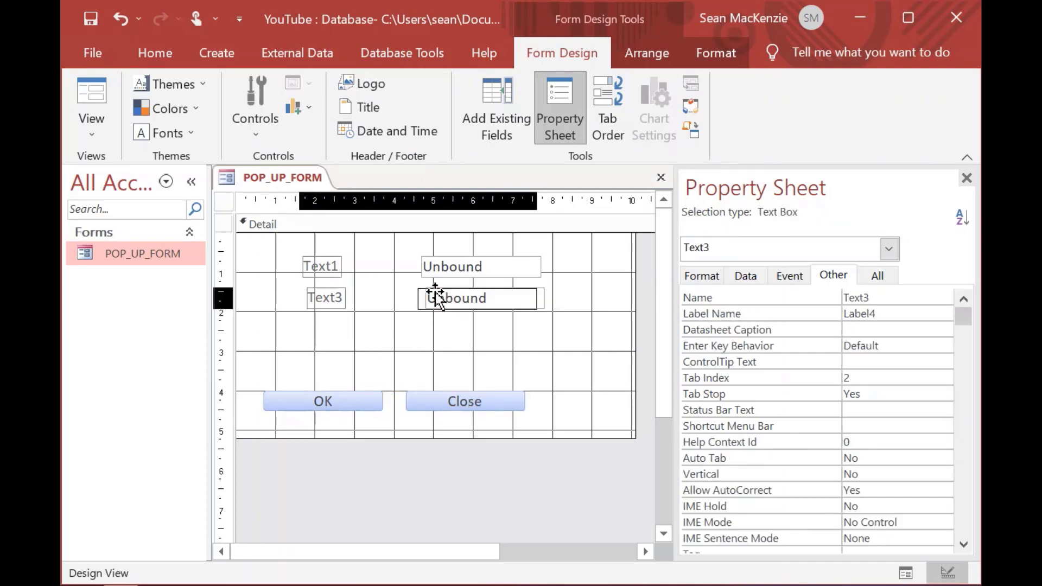
left_click_drag(435, 296, 442, 296)
left_click(464, 332)
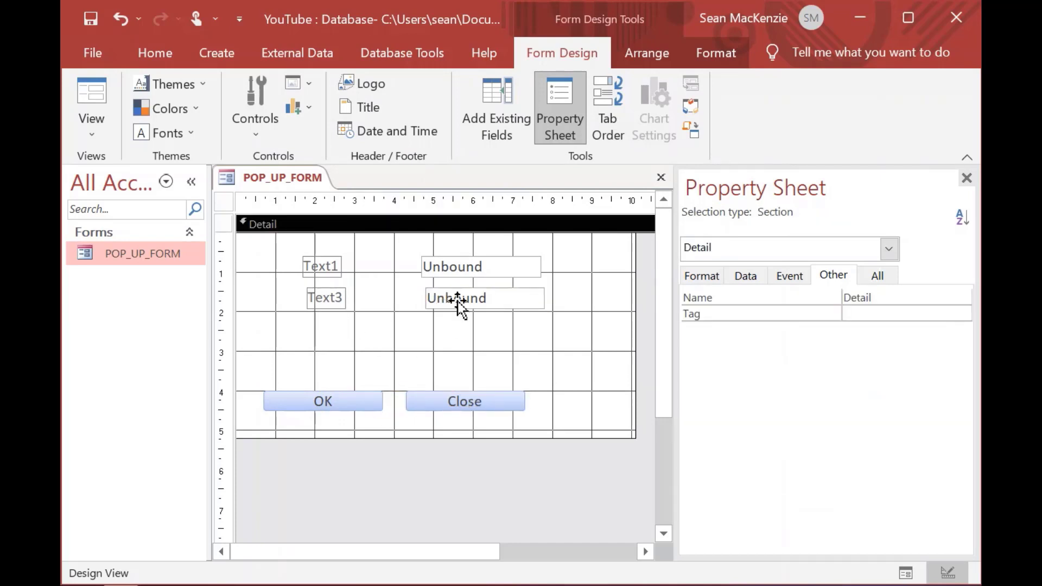
left_click(458, 302)
left_click_drag(457, 302, 453, 302)
left_click(468, 339)
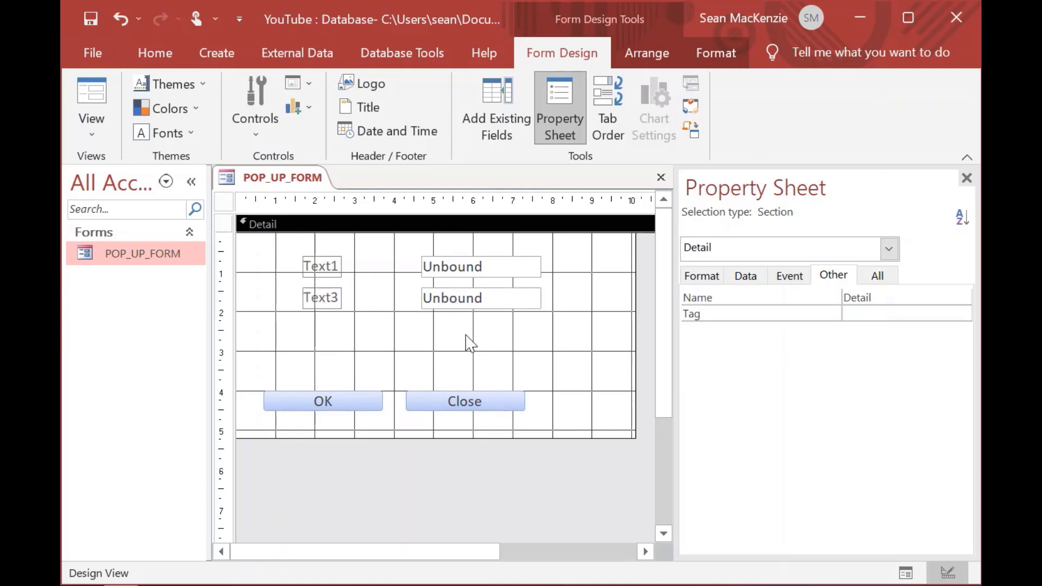
Step: Preview the form in Form View, reposition its window, test the area outside it and the OK button, and close it
left_click(87, 101)
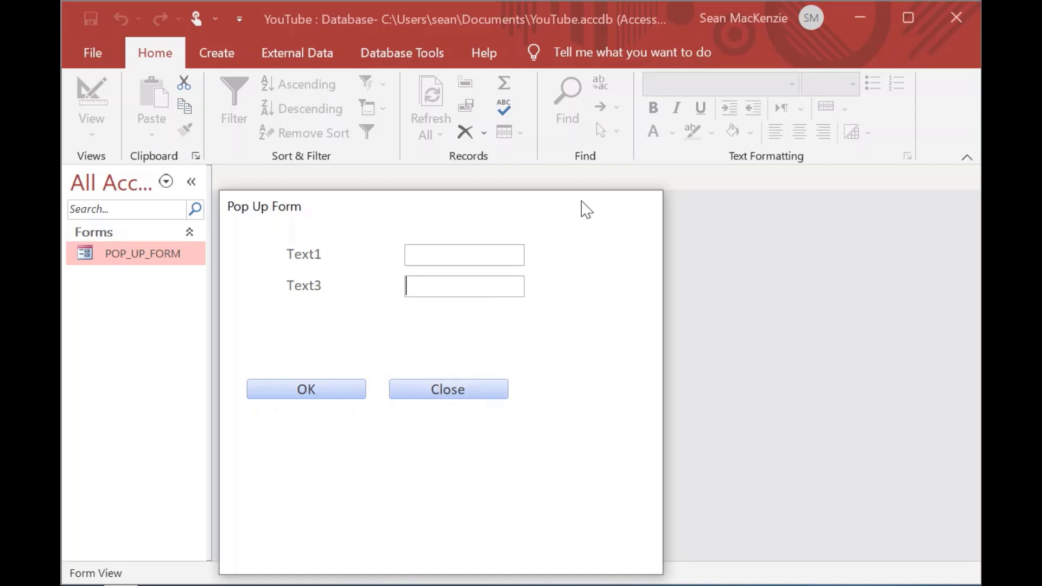
left_click_drag(581, 209, 640, 121)
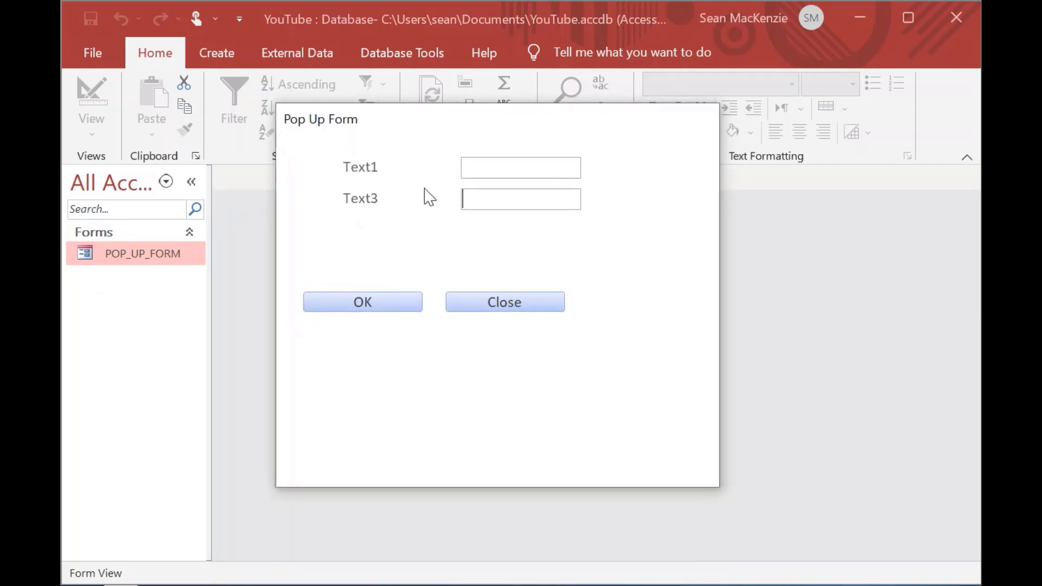
left_click(791, 198)
left_click(525, 343)
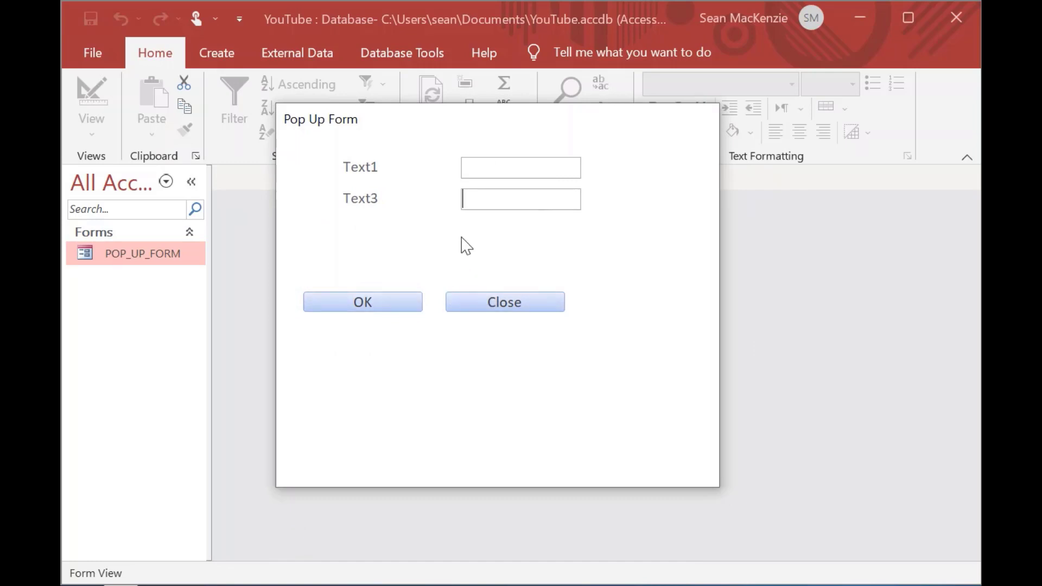
left_click(399, 308)
left_click(492, 307)
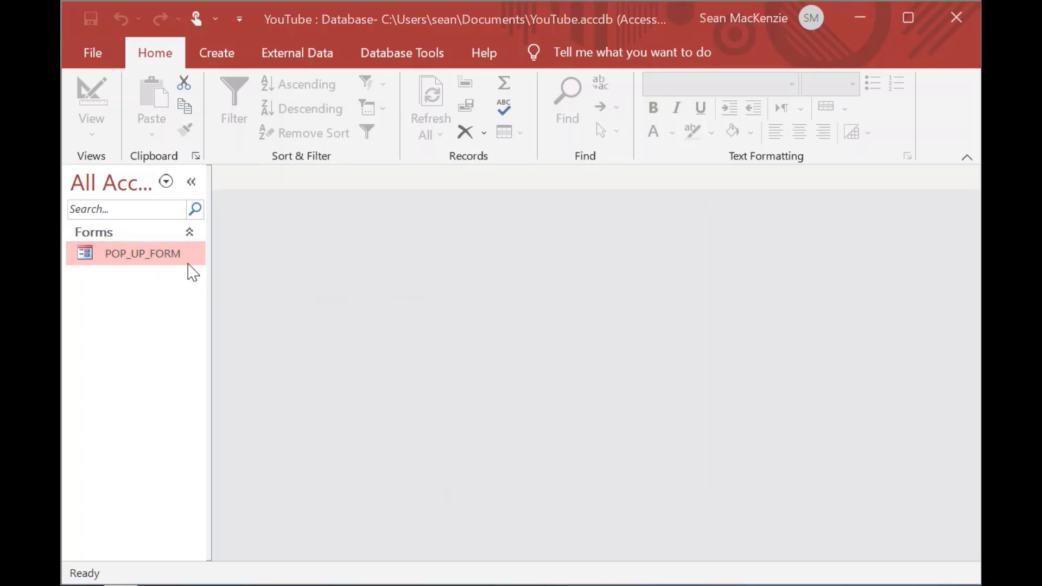
Step: Reopen POP_UP_FORM in Design View and set the form's Auto Resize property to Yes
right_click(80, 253)
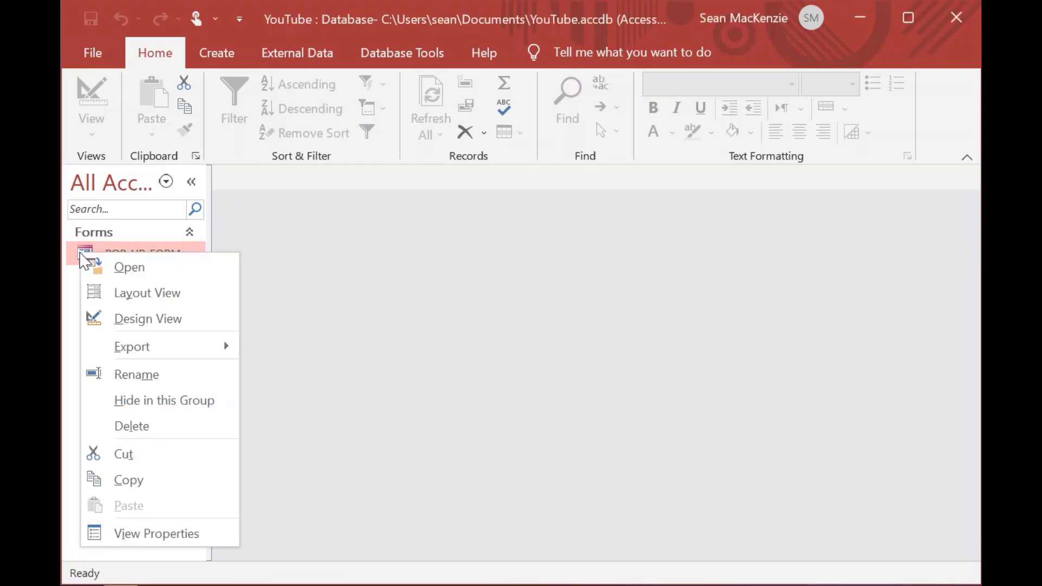
left_click(146, 321)
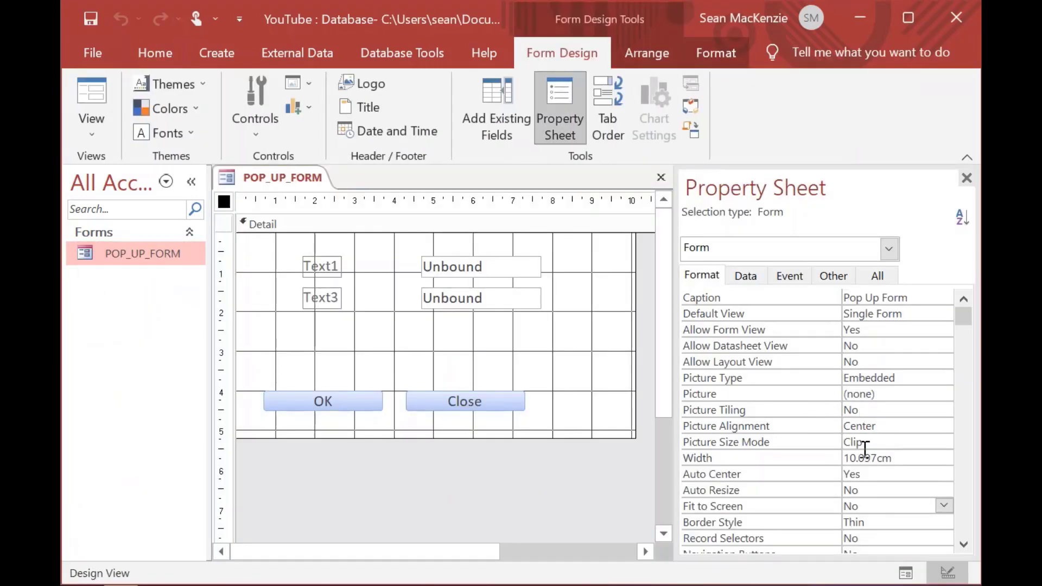
left_click(832, 491)
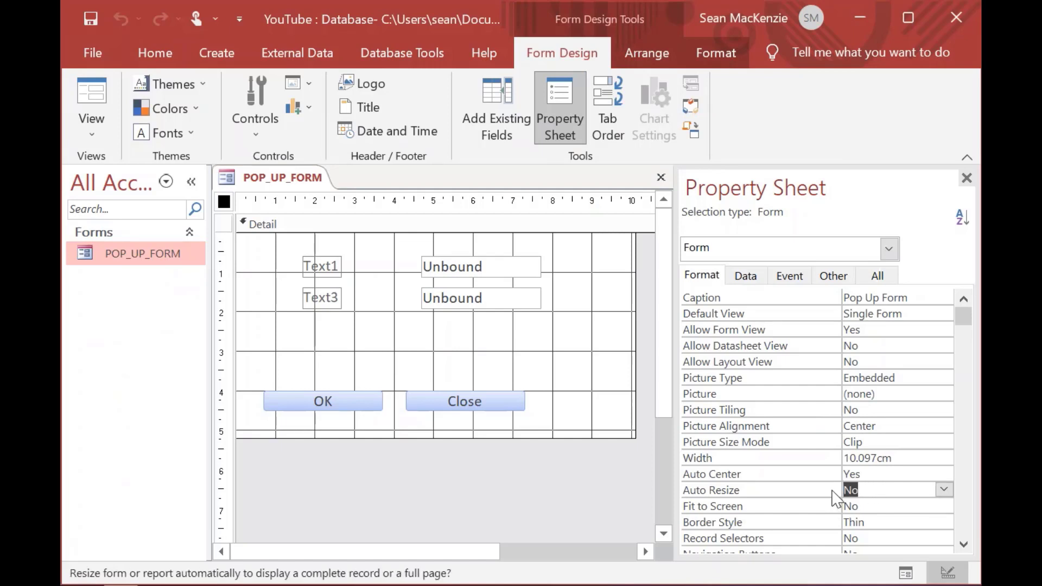
type("y")
key("Return")
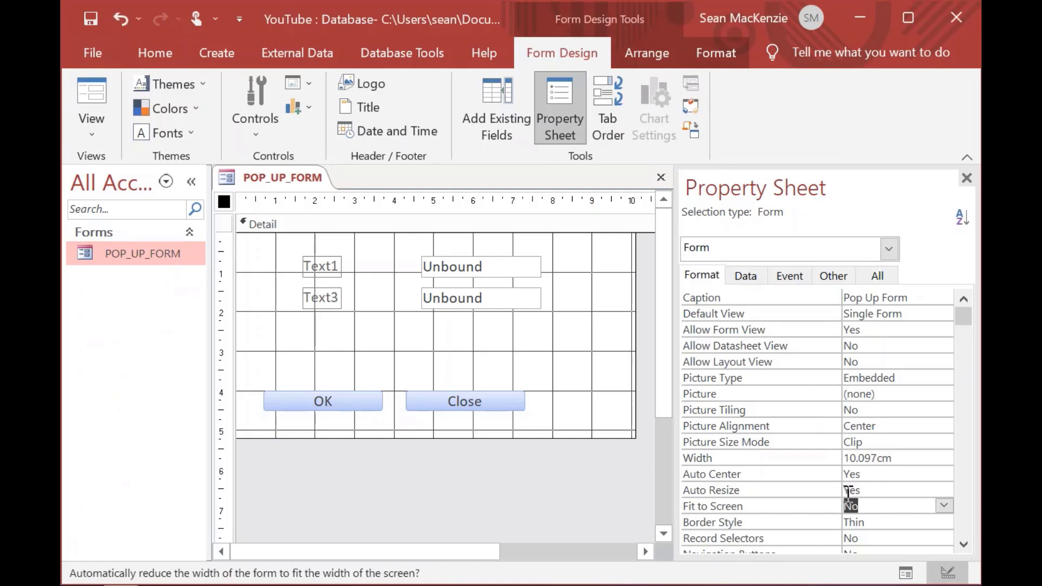
Step: Preview the automatically resized form in Form View, reposition its window, and close it with its Close button
left_click(91, 103)
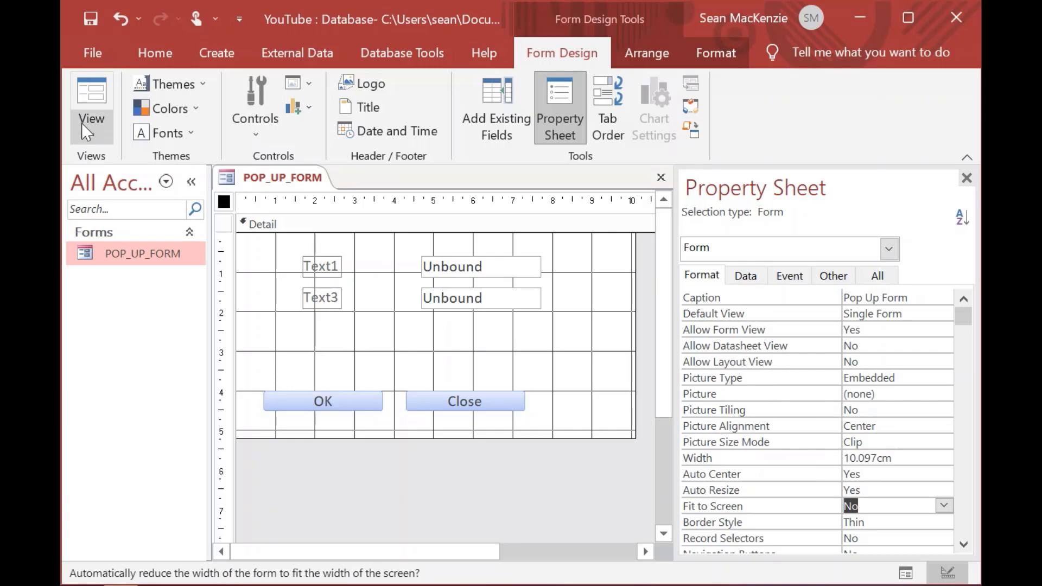
left_click(92, 100)
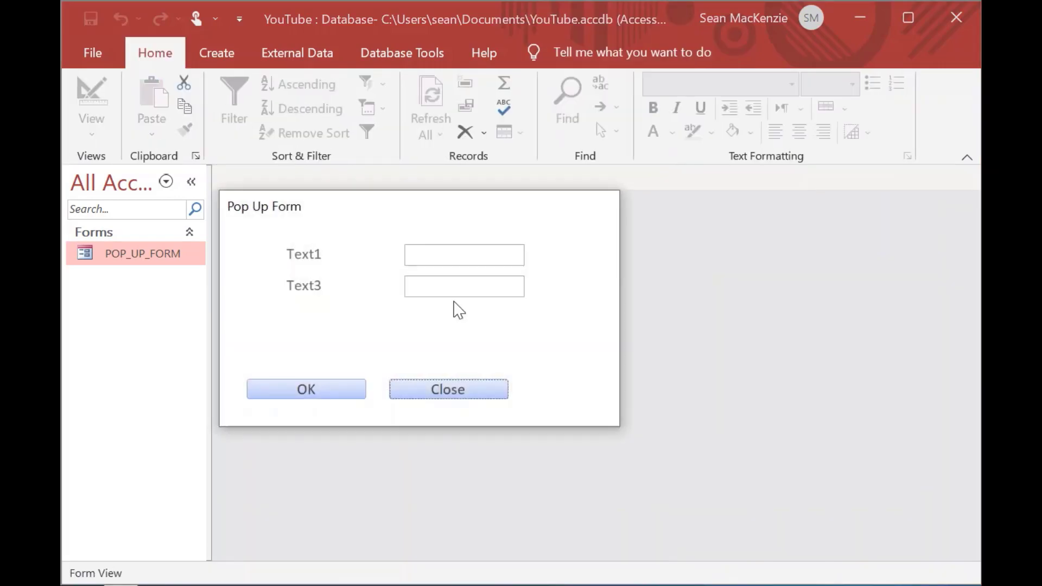
left_click_drag(516, 225, 455, 211)
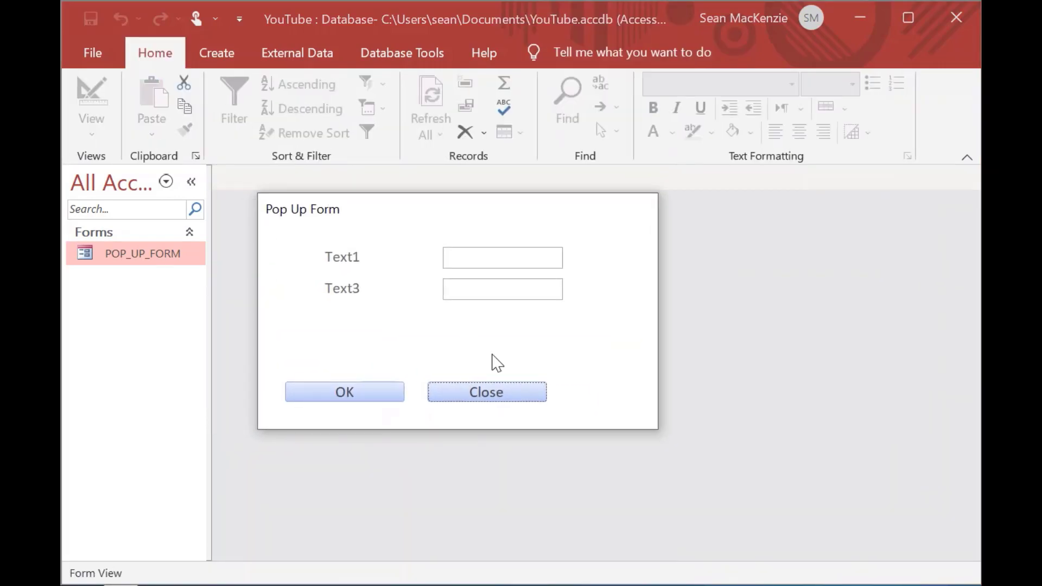
left_click(500, 392)
Step: Reopen POP_UP_FORM in Design View and place OK and Close side by side, starting at about 2 cm and 5.1 cm
right_click(109, 257)
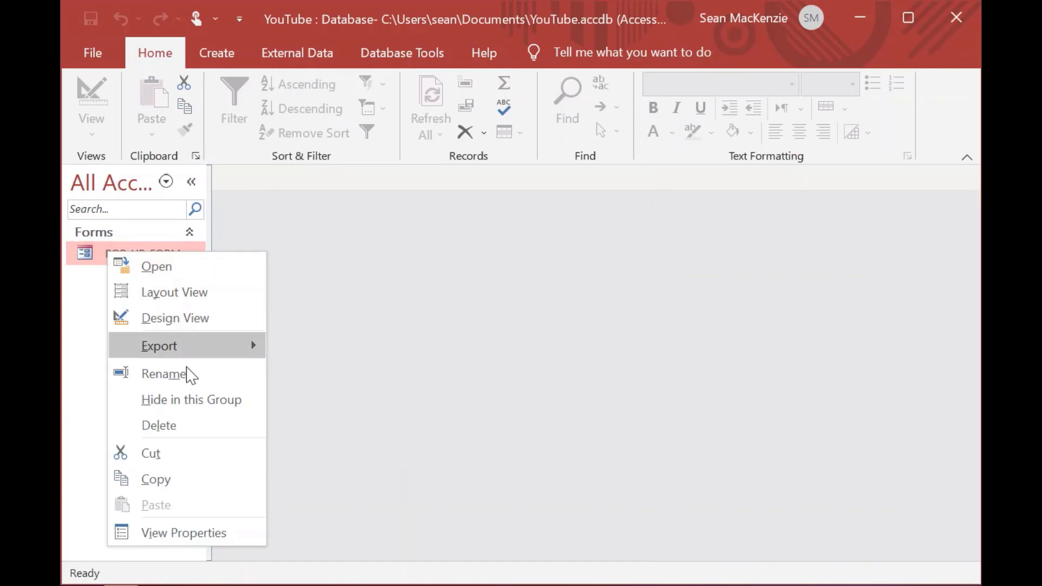
left_click(184, 318)
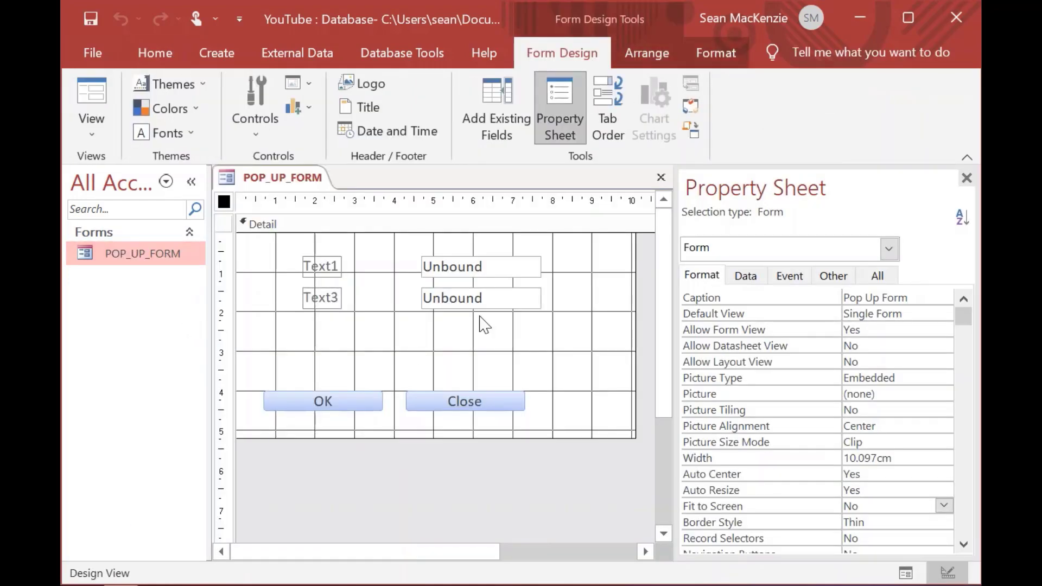
left_click_drag(442, 402, 485, 398)
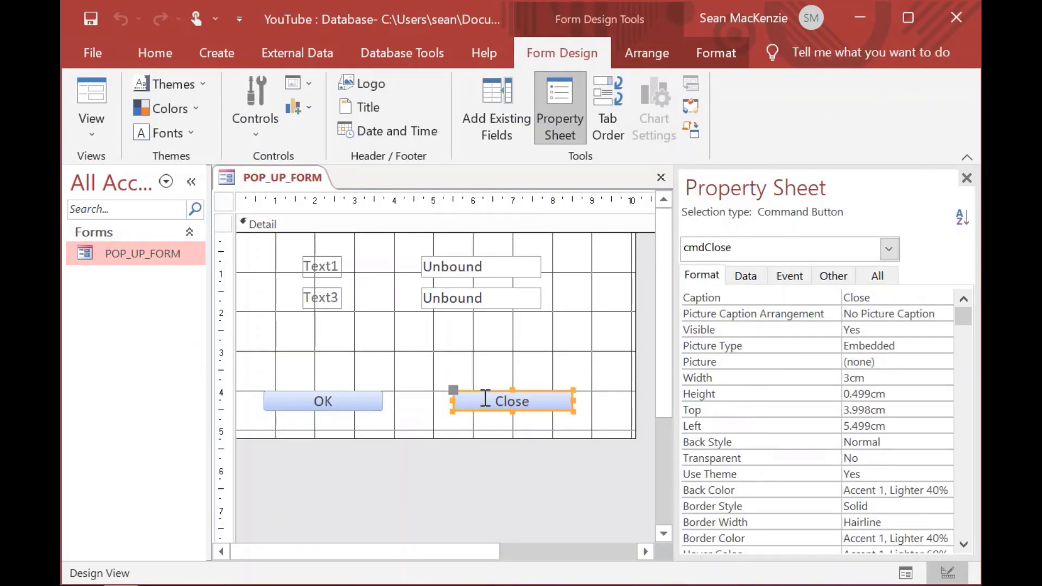
left_click_drag(341, 407, 393, 401)
left_click_drag(513, 408, 496, 402)
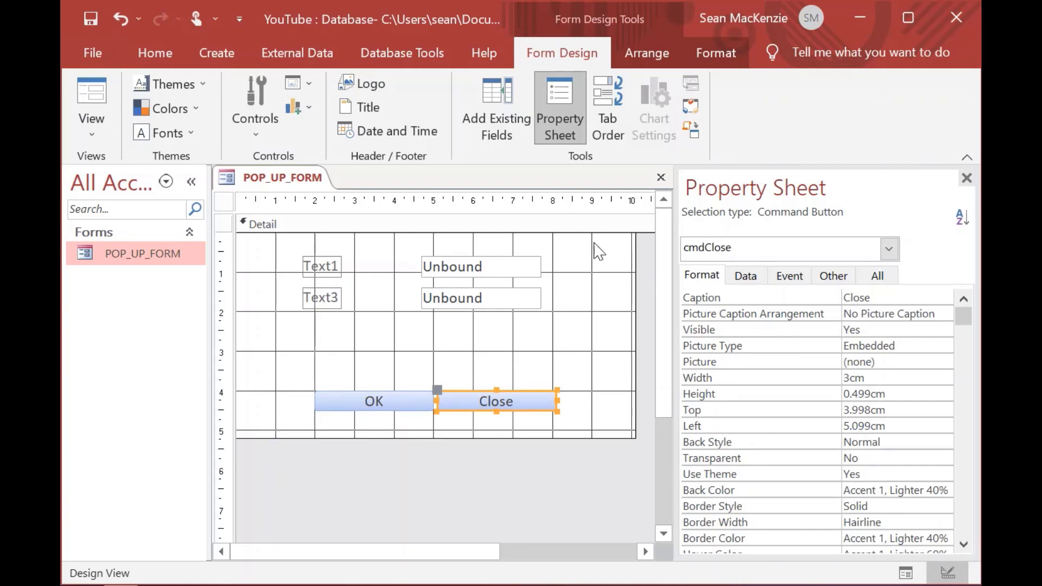
Step: Check the new button layout in Form View, reposition the form's window, and close it with its Close button
left_click(91, 100)
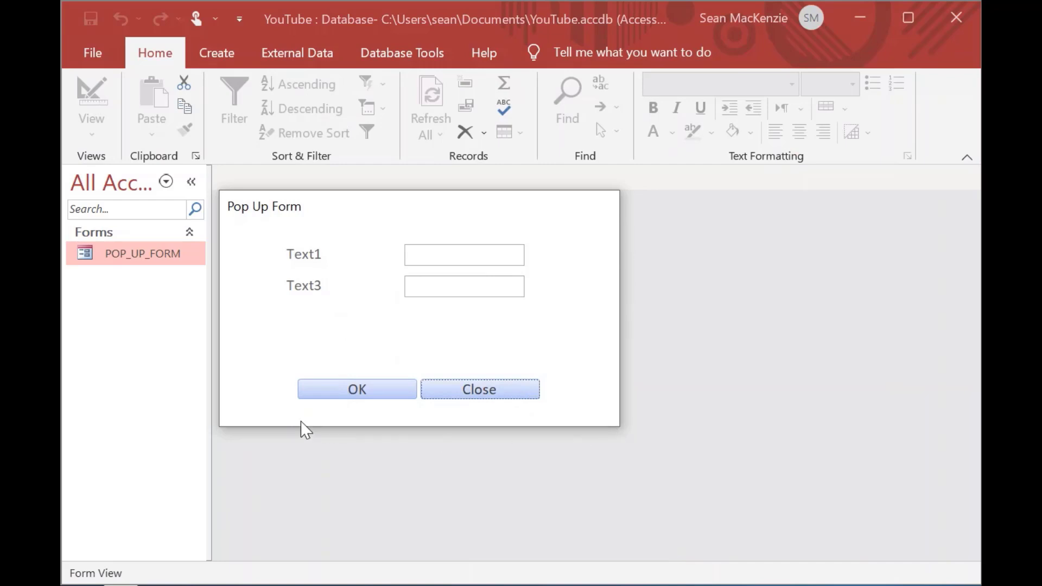
left_click_drag(339, 215, 458, 210)
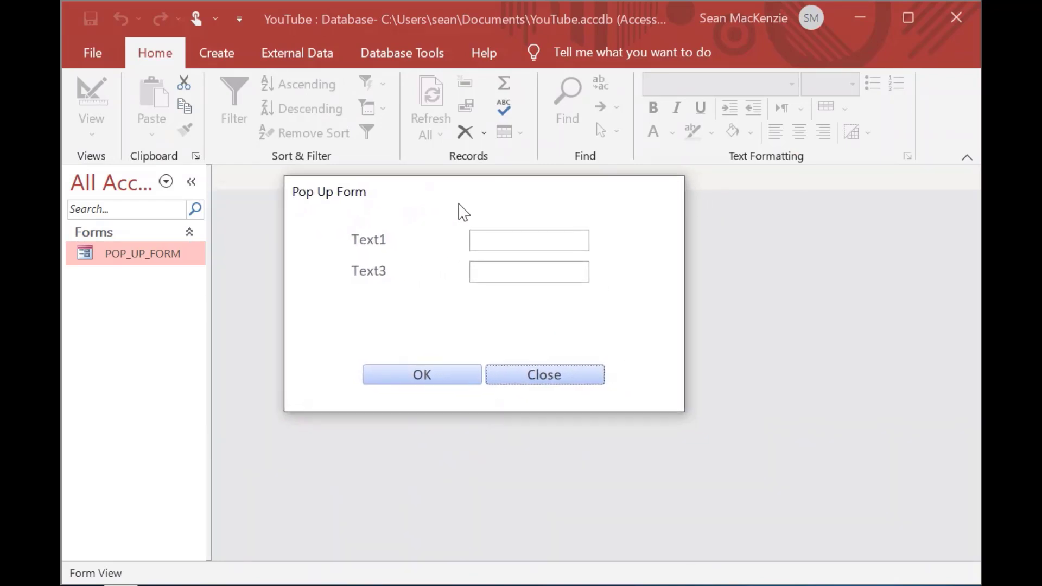
left_click(570, 379)
Step: Reopen POP_UP_FORM in Design View and set the form's Border Style to Sizable after trying Dialog
right_click(123, 260)
left_click(190, 321)
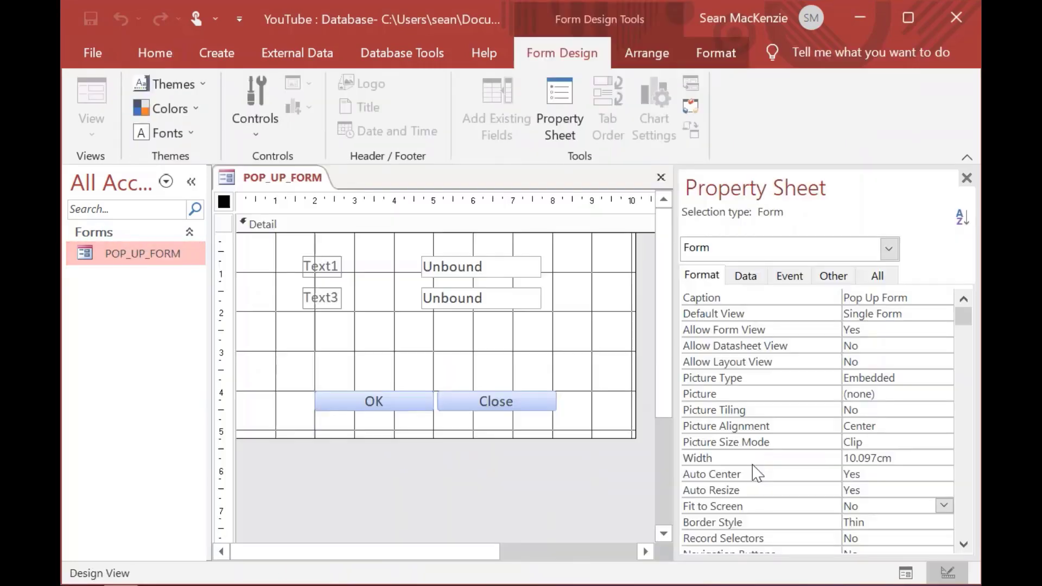
left_click(964, 544)
scroll(964, 544, "down", 3)
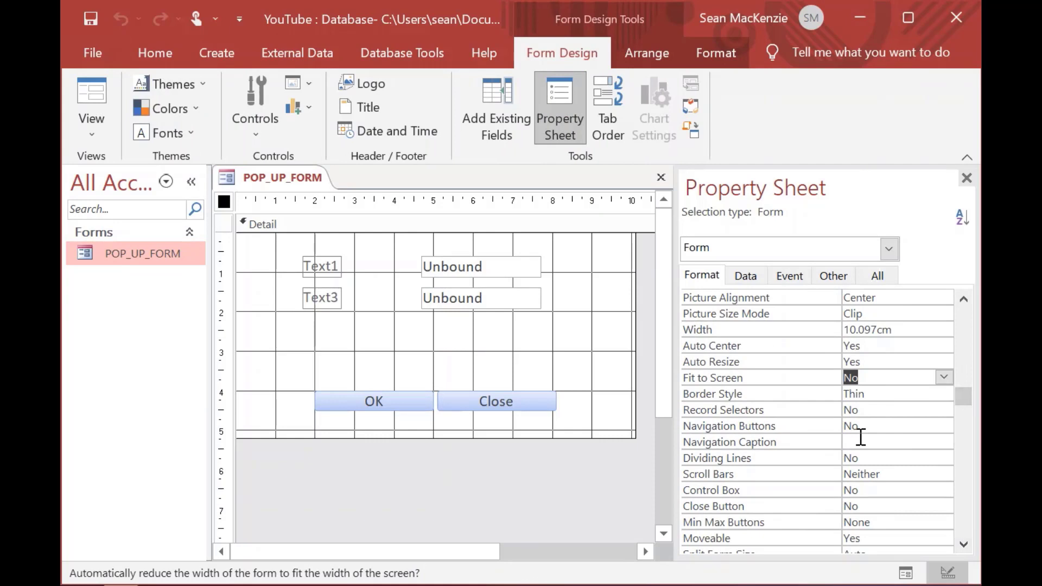
left_click(882, 398)
left_click(945, 395)
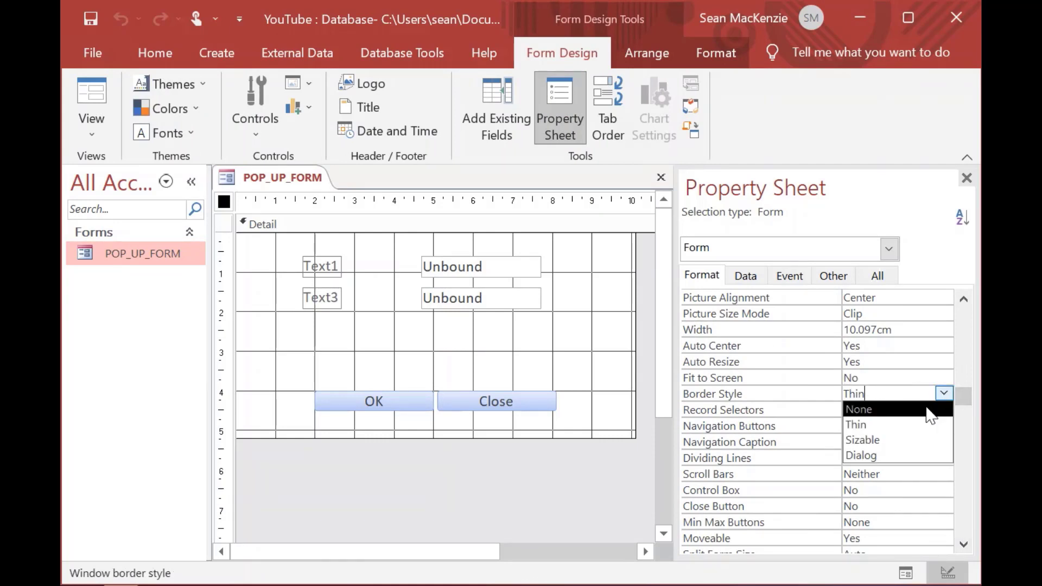
left_click(912, 455)
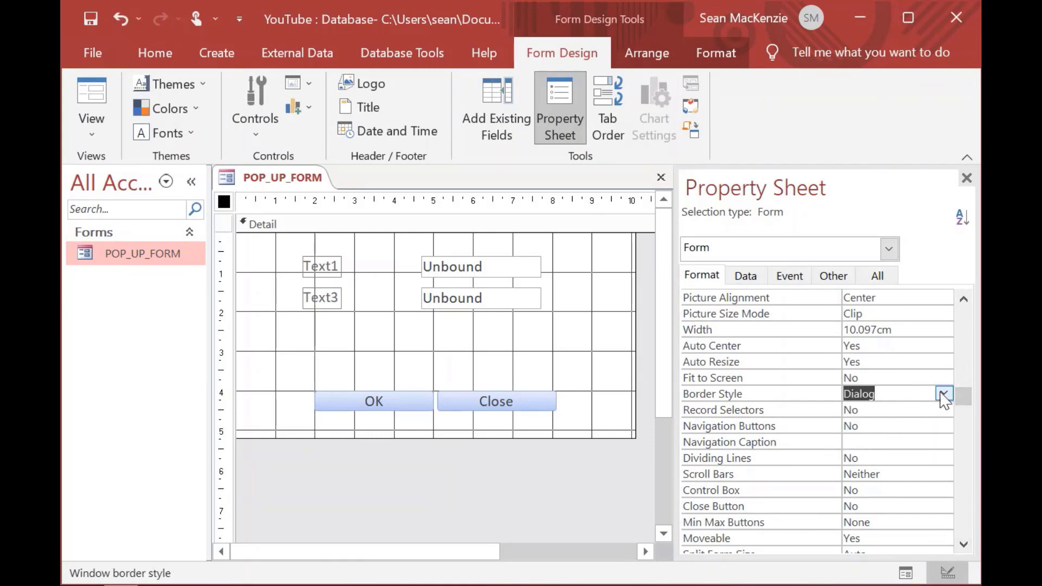
left_click(944, 393)
left_click(890, 441)
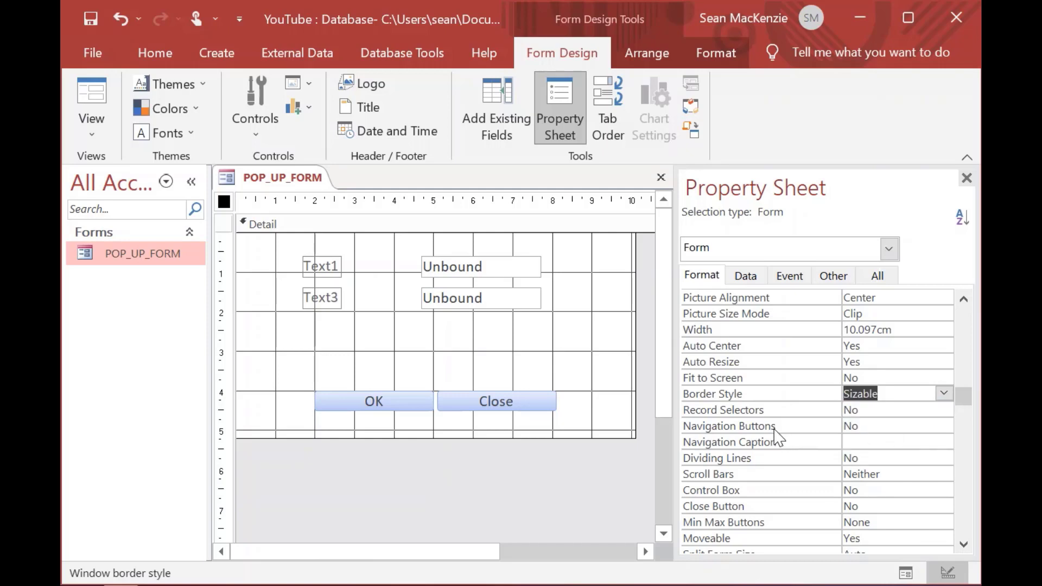
Step: Preview the form with its sizable border in Form View, reposition its window twice, and close it with its Close button
left_click(91, 100)
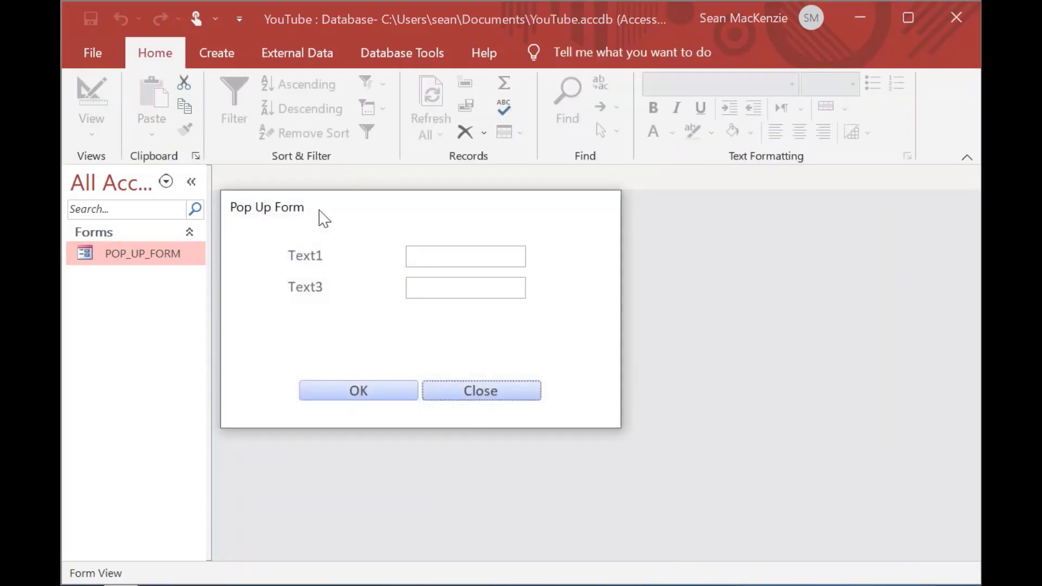
left_click_drag(342, 206, 482, 249)
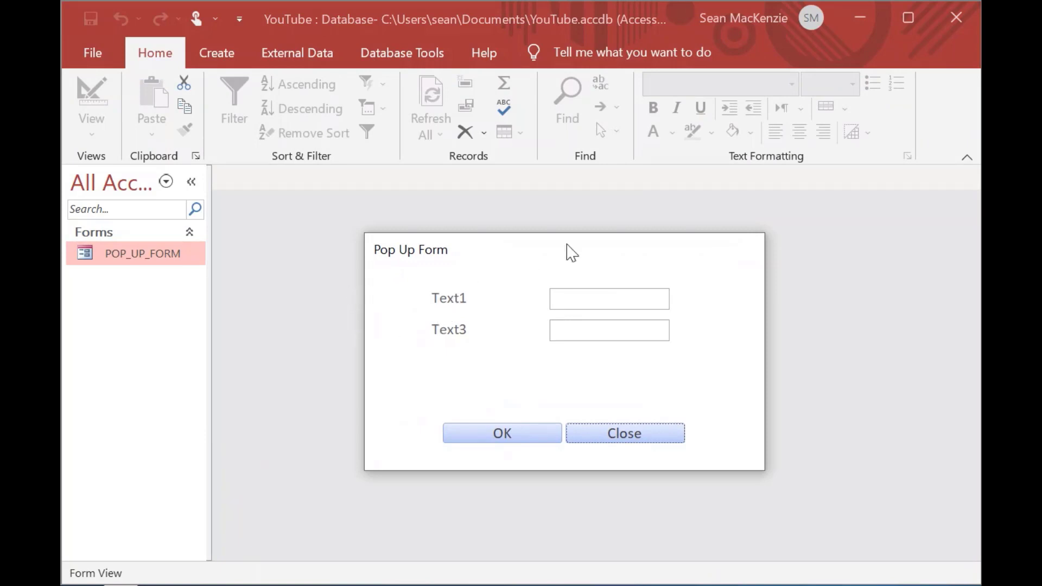
left_click_drag(565, 252, 500, 203)
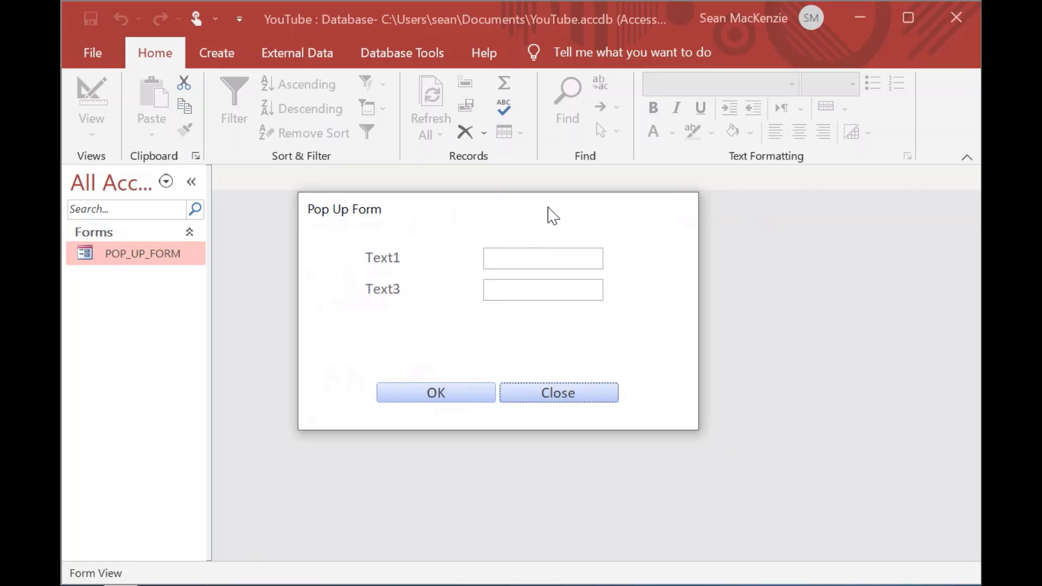
left_click(570, 392)
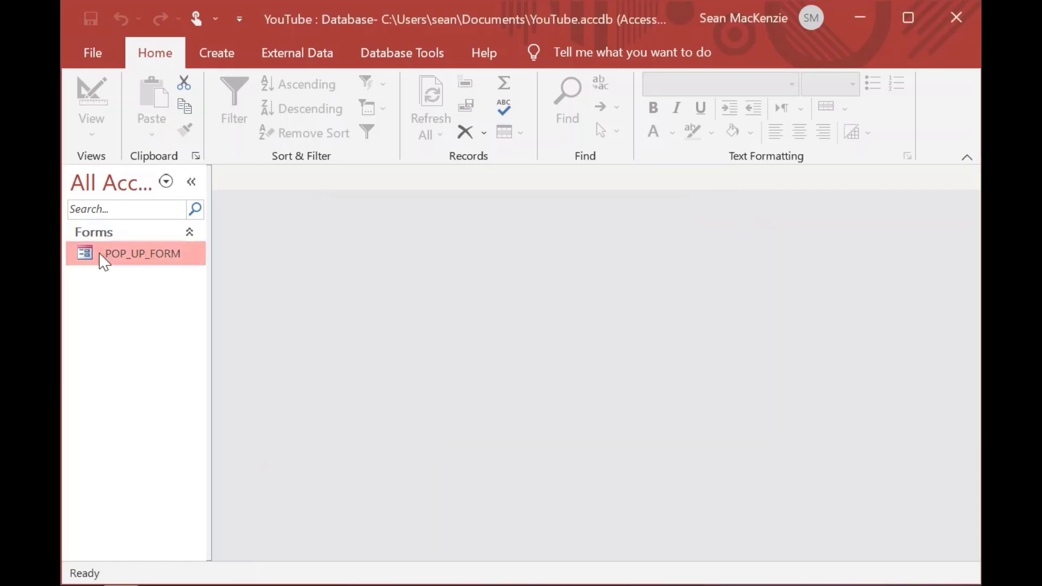
Step: Reopen POP_UP_FORM in Design View and set the form's Navigation Buttons property to Yes
right_click(103, 262)
left_click(157, 318)
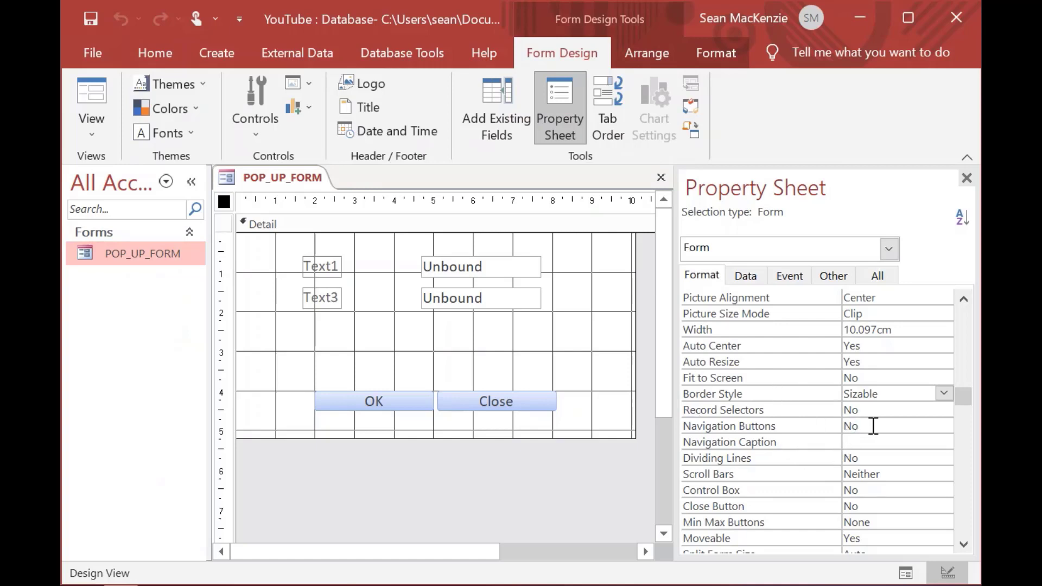
left_click(821, 427)
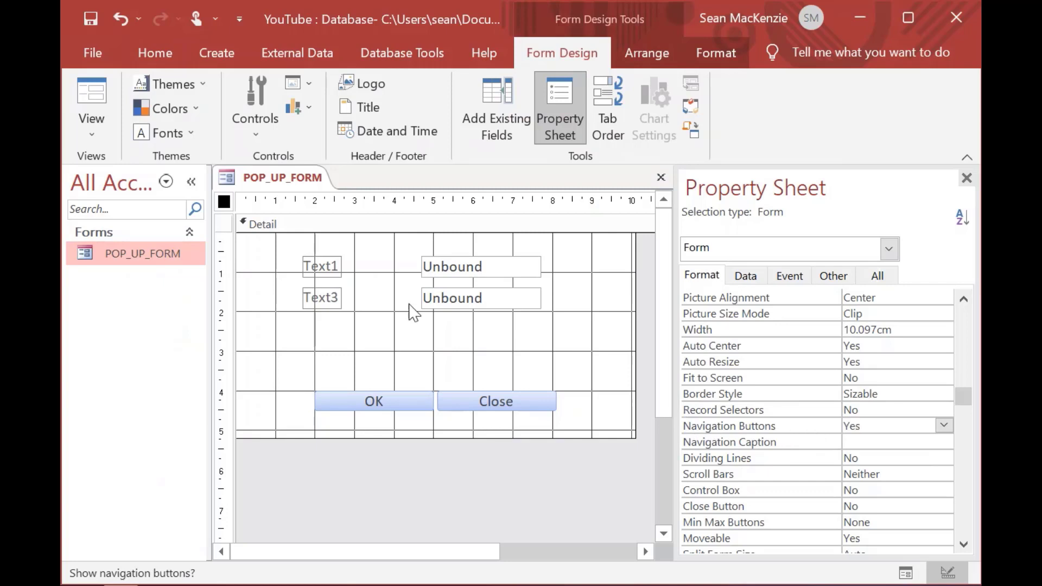
Step: Preview the form with navigation buttons in Form View, shift its window slightly, and close it with its Close button
left_click(92, 104)
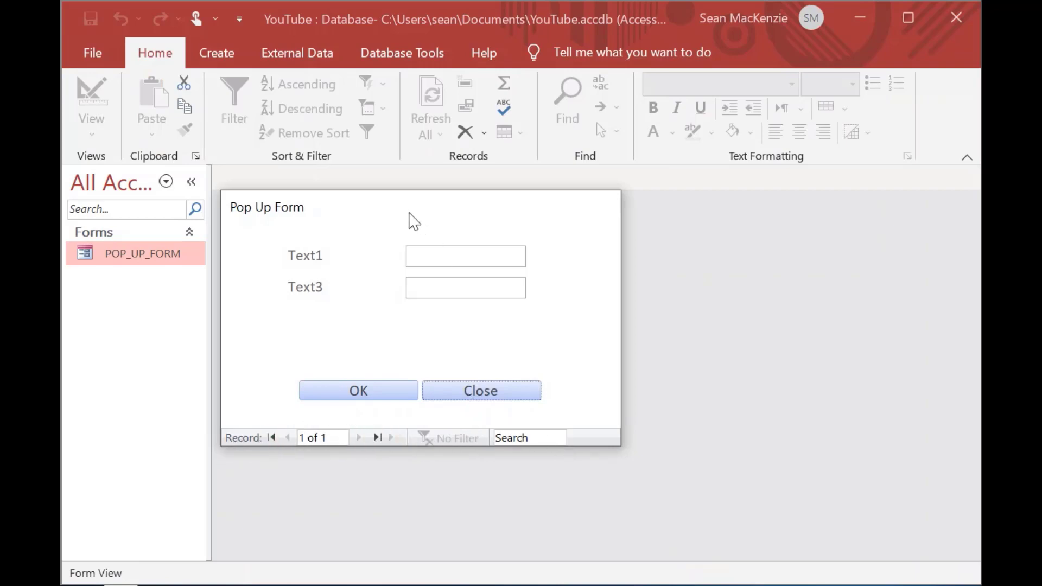
left_click_drag(409, 221, 416, 198)
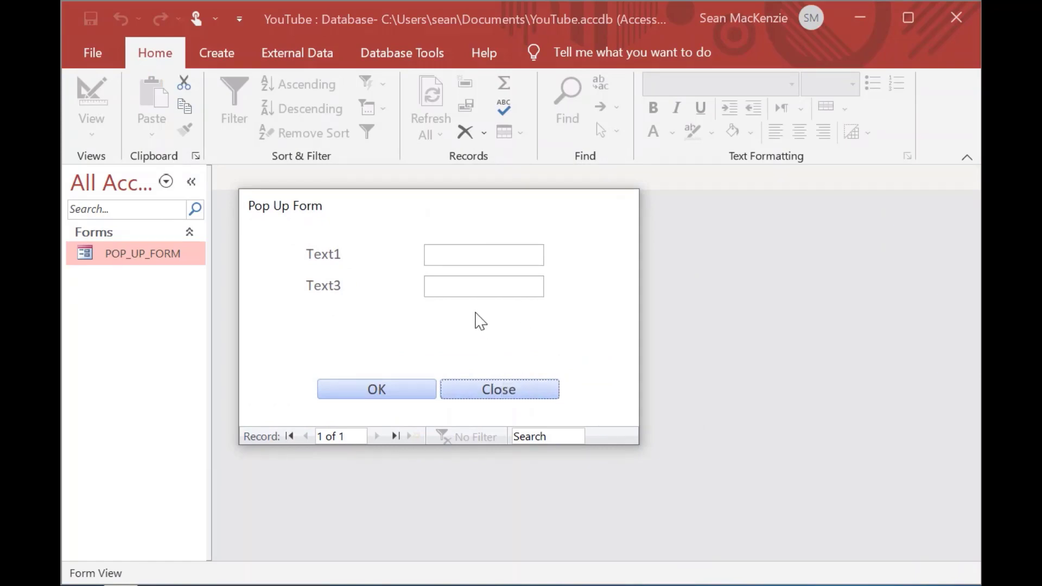
left_click(499, 389)
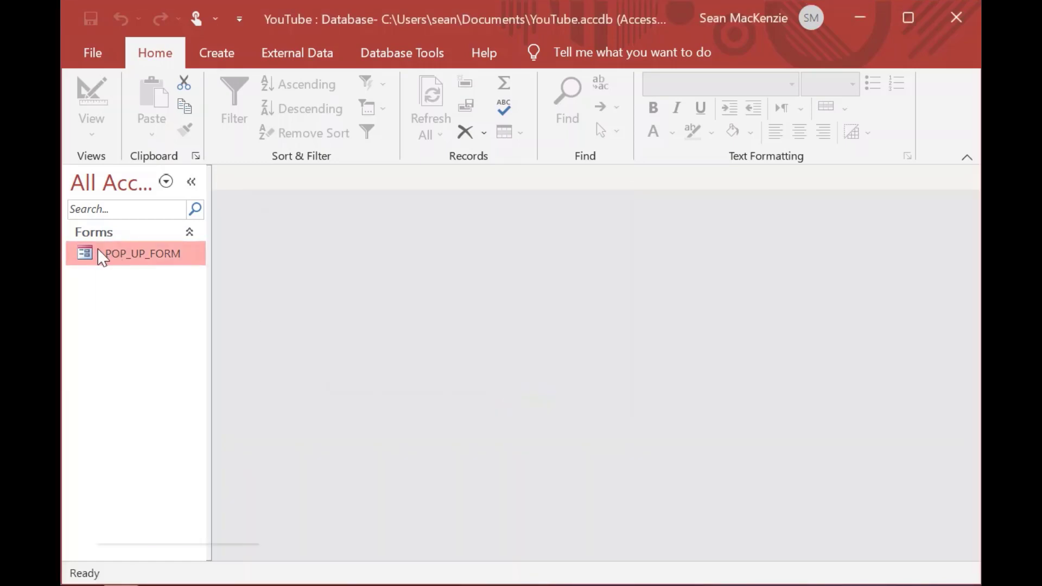
Step: Reopen POP_UP_FORM in Design View and set the form's Navigation Buttons property back to No
right_click(114, 260)
left_click(163, 314)
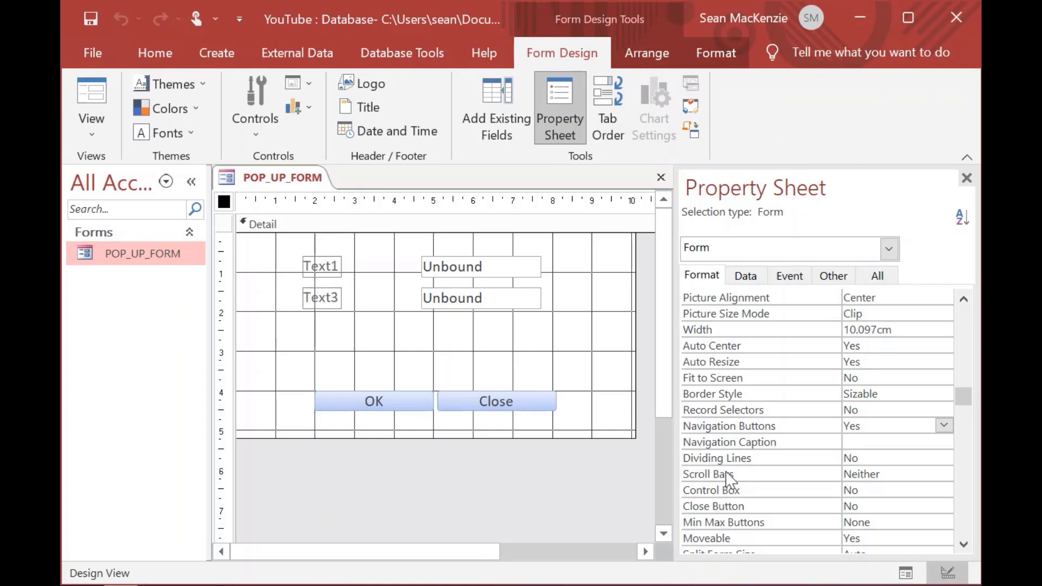
double_click(864, 426)
type("no")
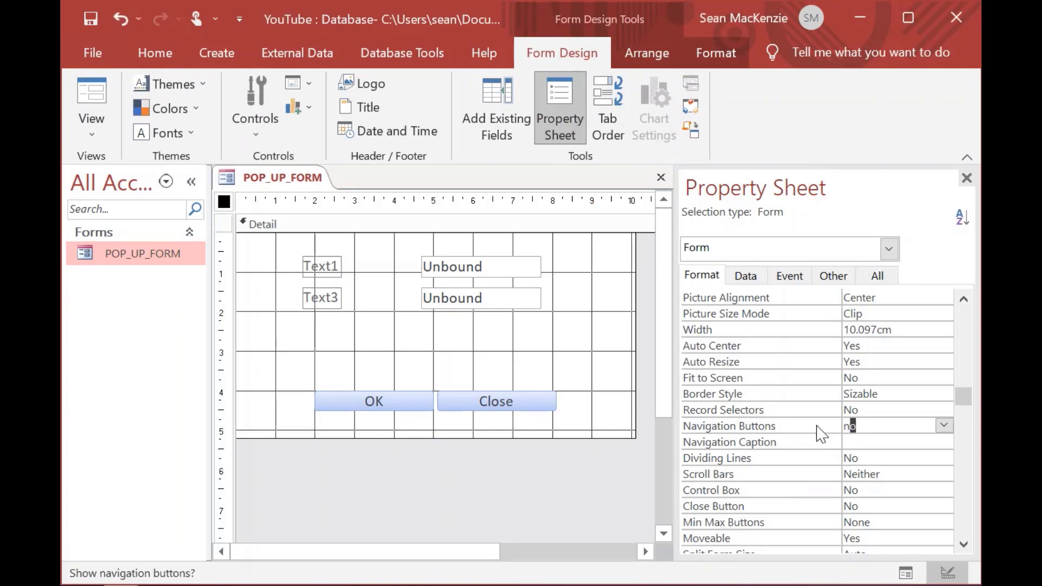
key("Return")
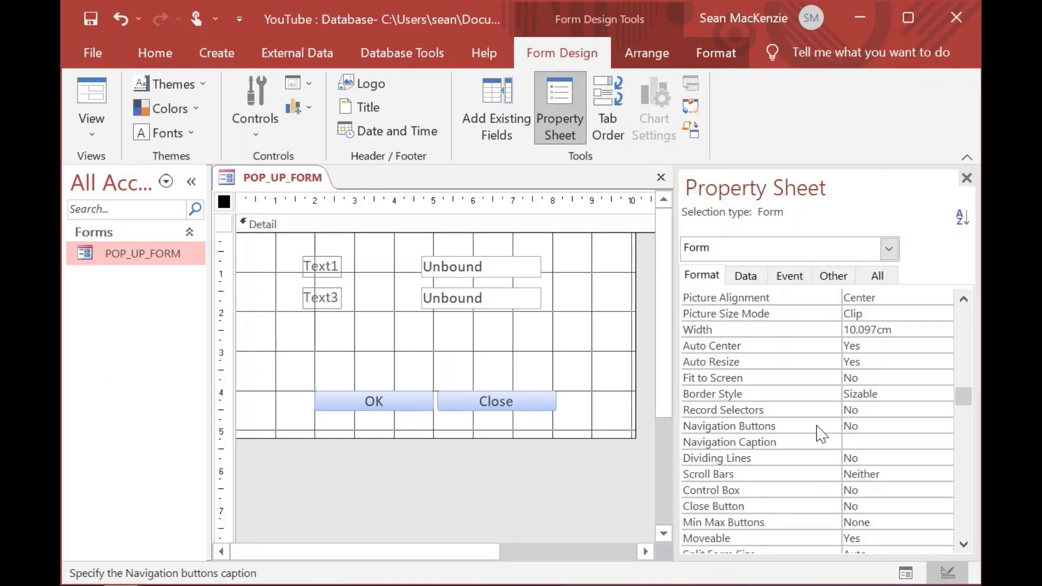